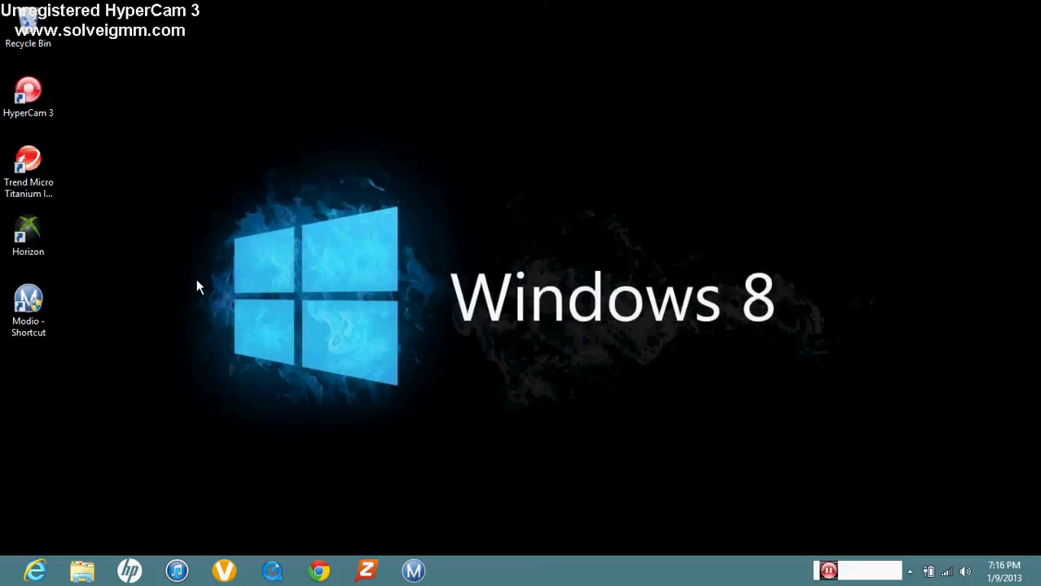
Launch Modio from its desktop shortcut.
left_click(24, 310)
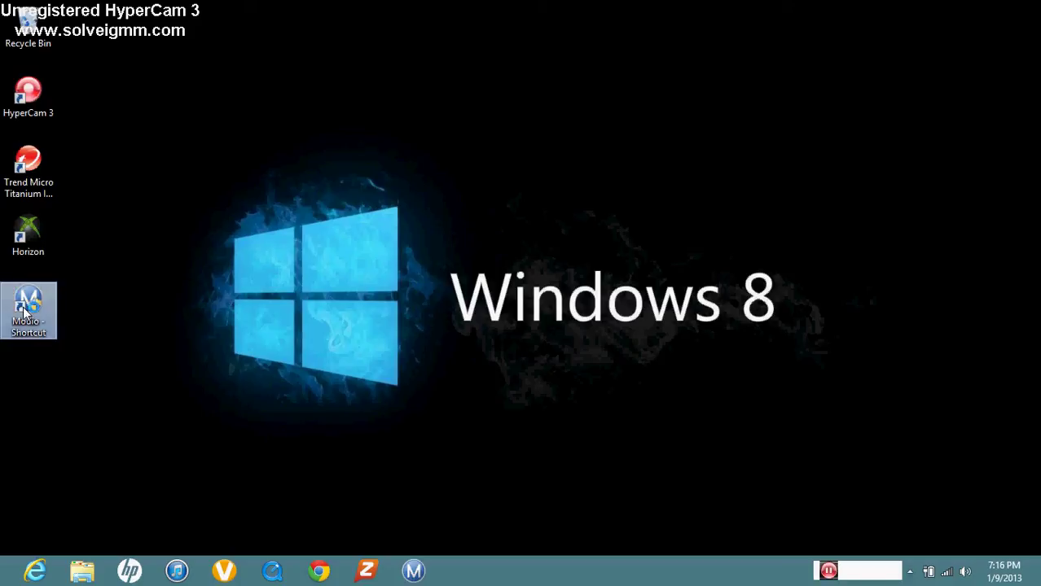
double_click(24, 310)
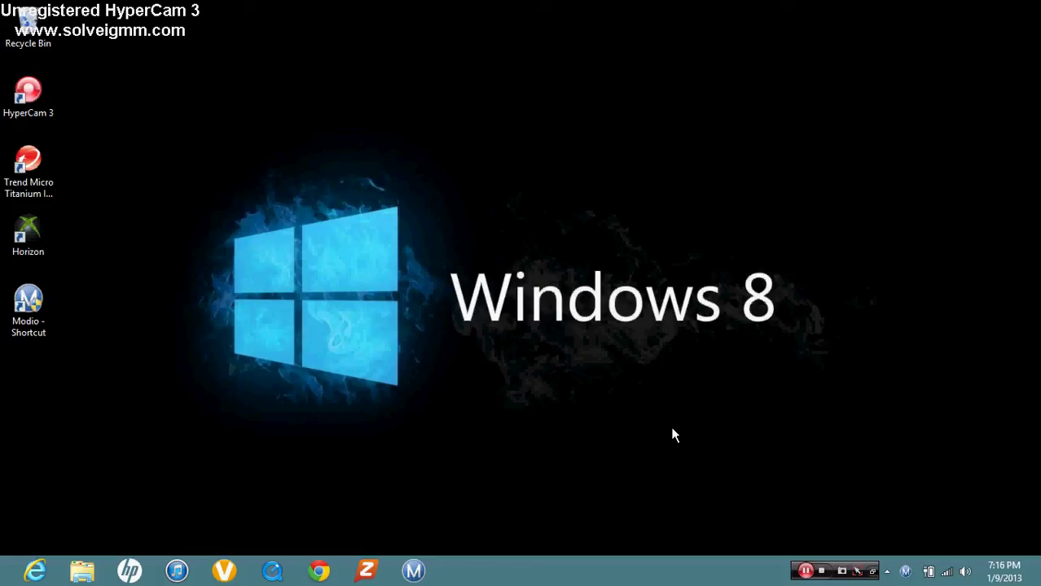
Bring up the Modio window from the tray and log in with the saved credentials.
left_click(904, 578)
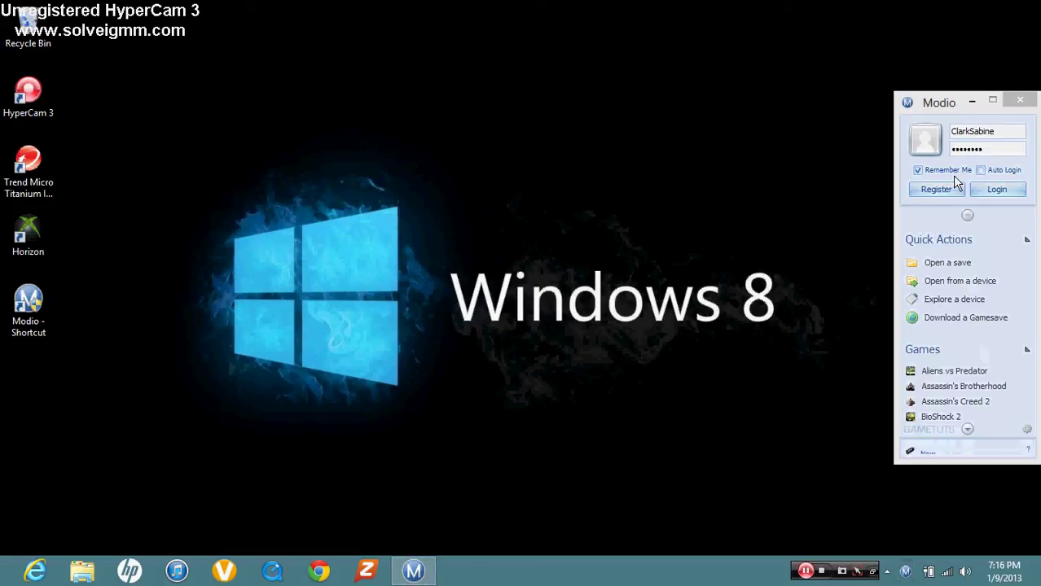
left_click(1018, 187)
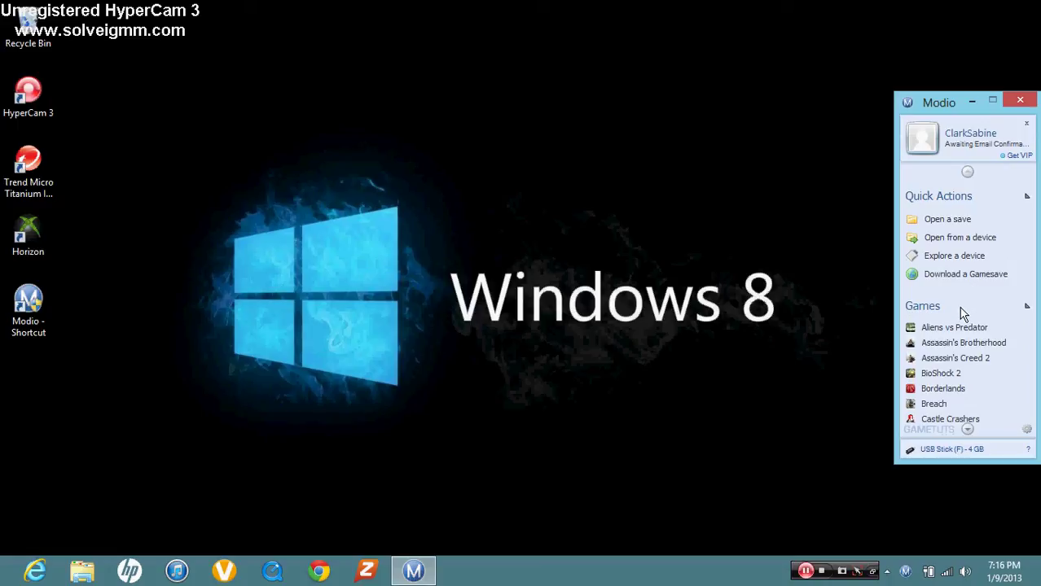
Load the USB stick in the device explorer and browse to Content > profile > Borderlands 2 > Game Saves.
left_click(963, 262)
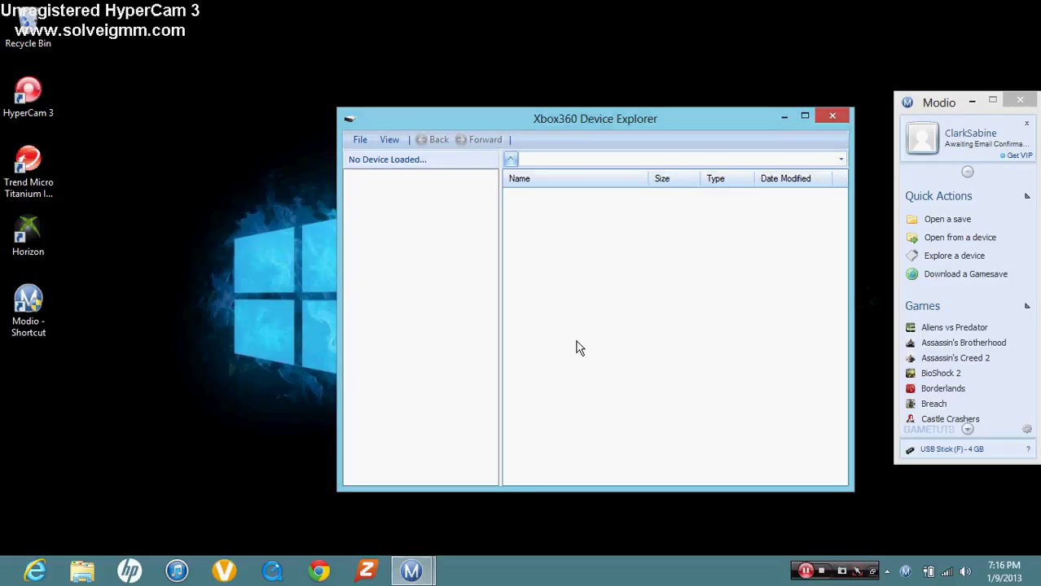
left_click(358, 143)
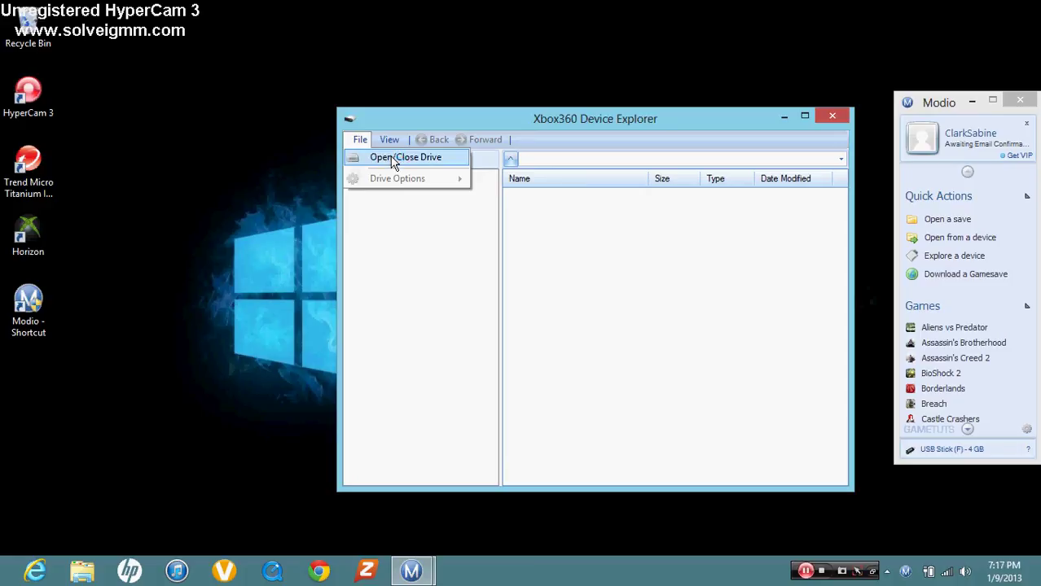
left_click(393, 159)
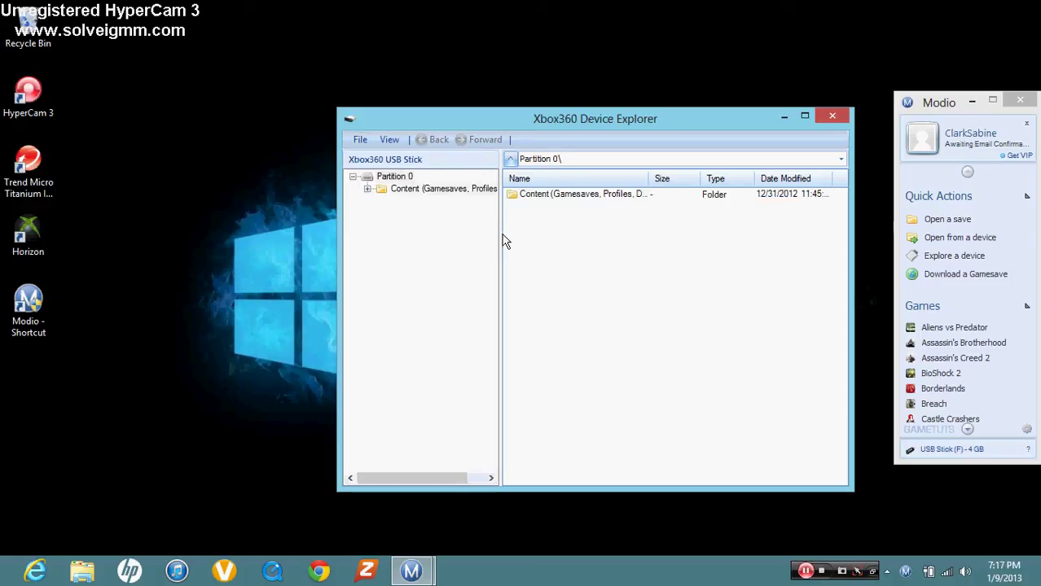
left_click(569, 197)
double_click(569, 201)
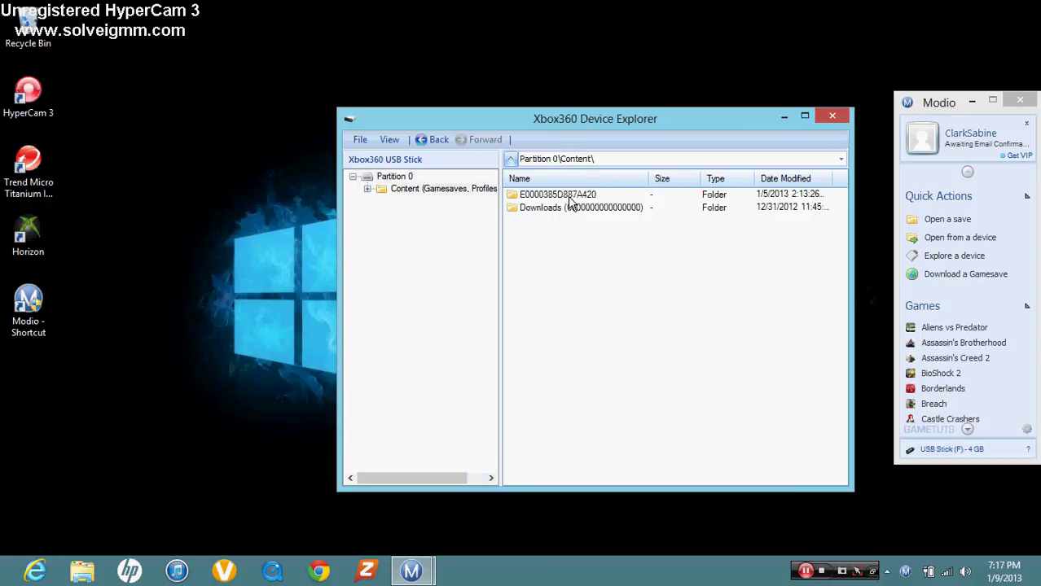
double_click(569, 199)
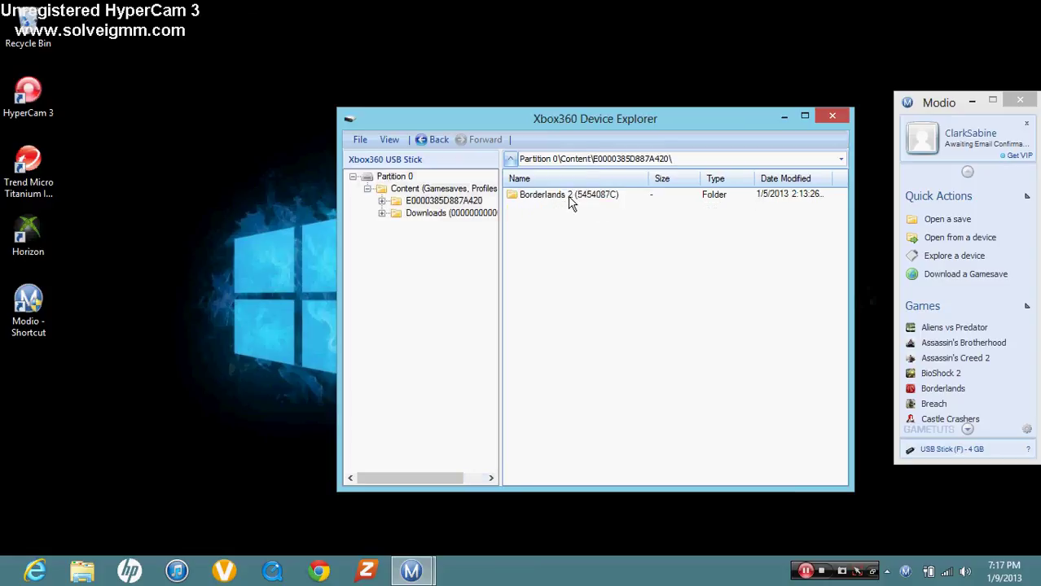
double_click(570, 197)
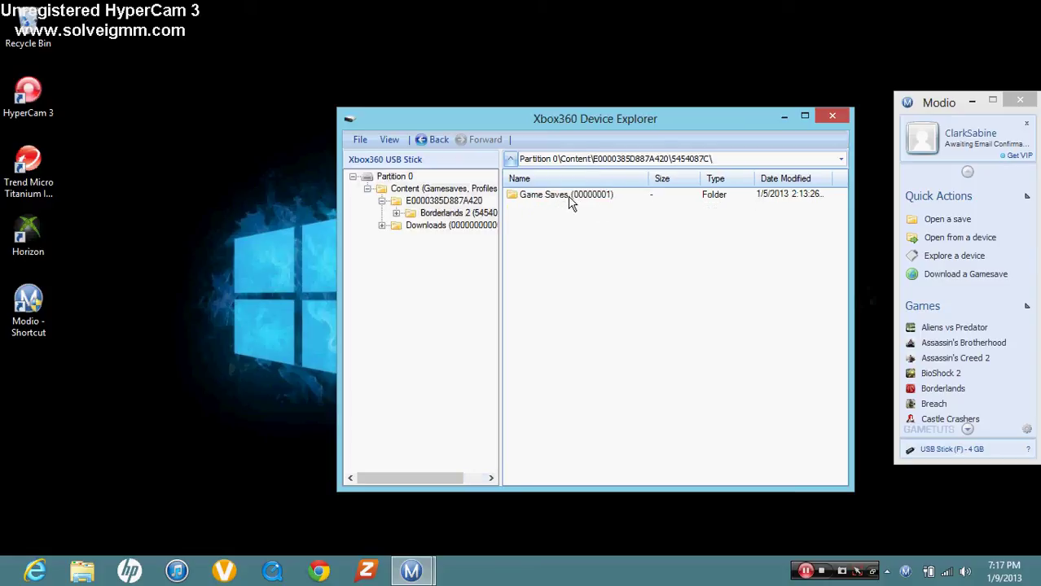
double_click(570, 198)
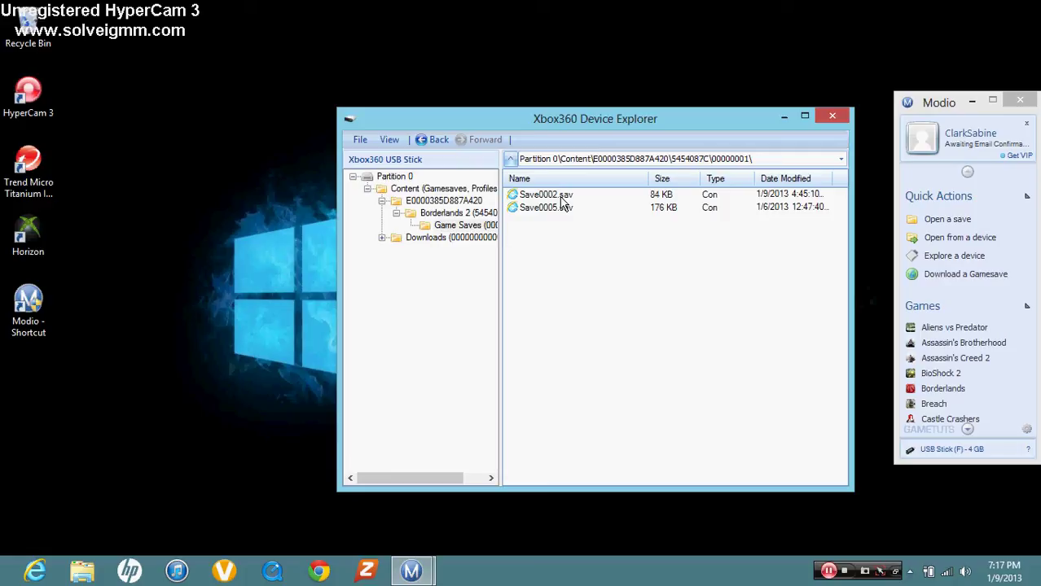
Try Save0002.sav in the resigner, dismiss its error, then open Save0005.sav in the resigner.
right_click(560, 196)
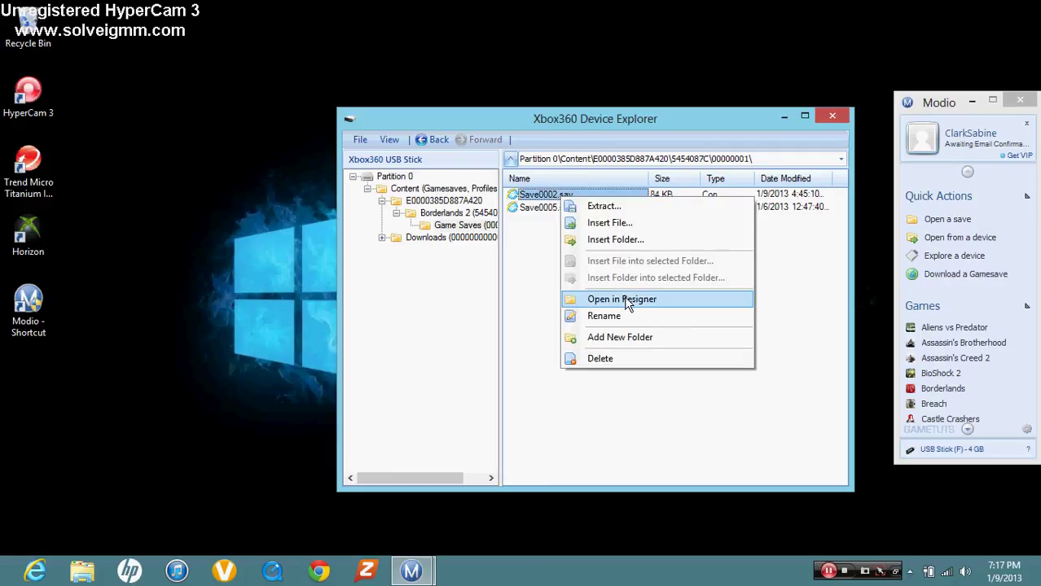
left_click(664, 302)
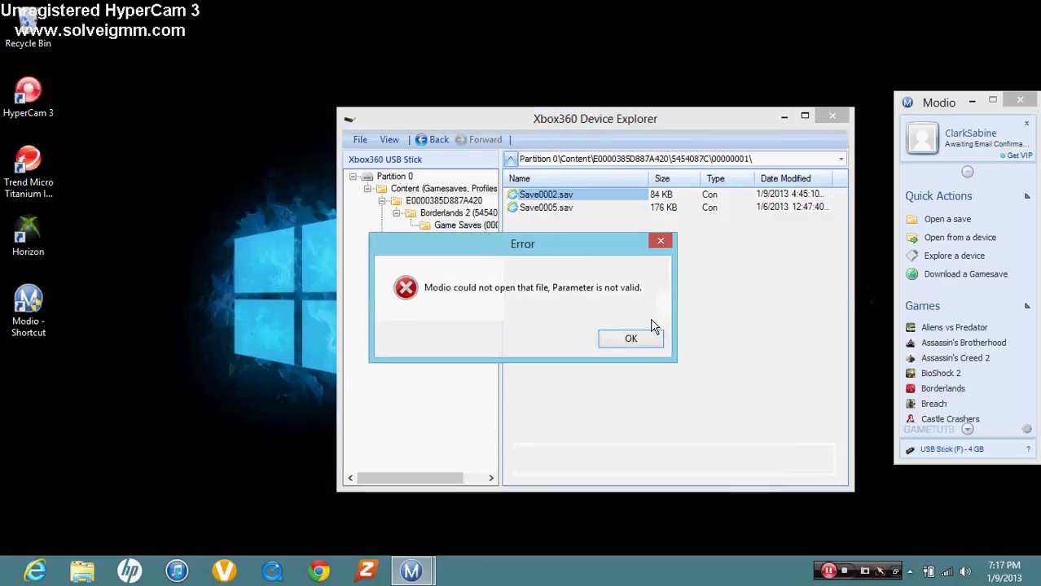
left_click(638, 335)
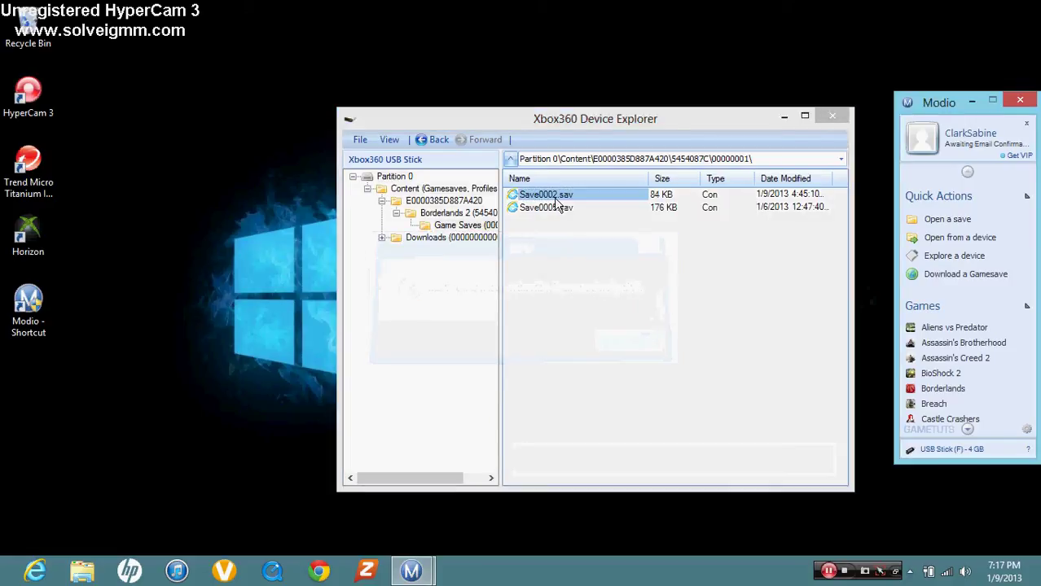
left_click(559, 208)
right_click(559, 214)
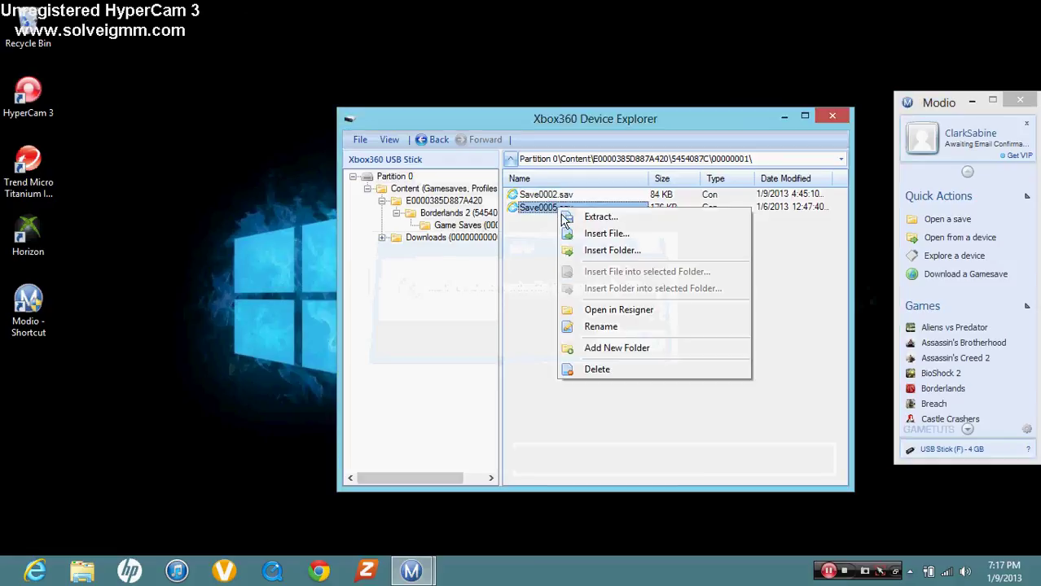
left_click(639, 304)
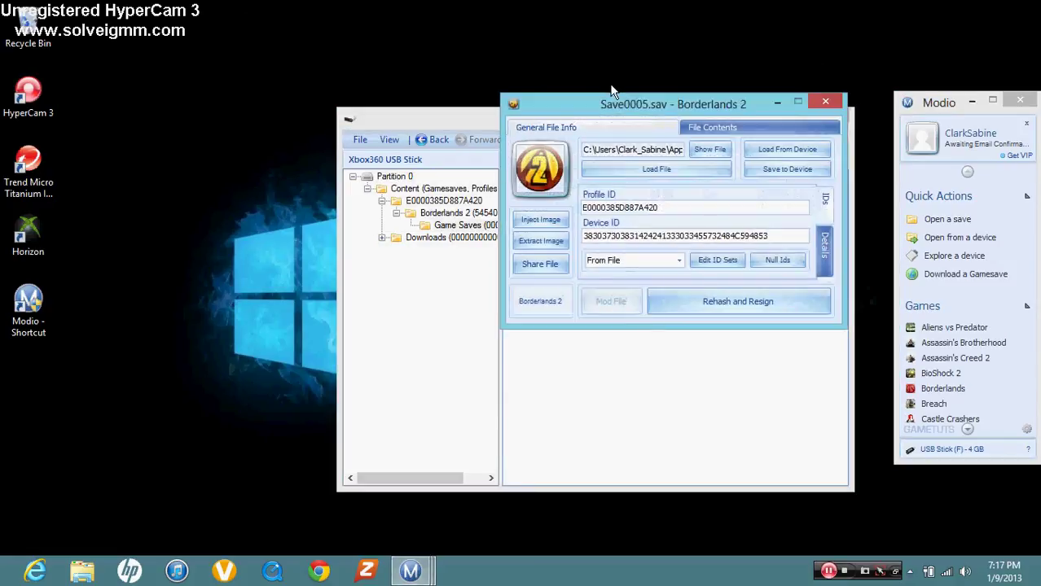
Close the USB stick browser and review Save0005's file details and profile/device IDs.
left_click_drag(616, 99, 301, 127)
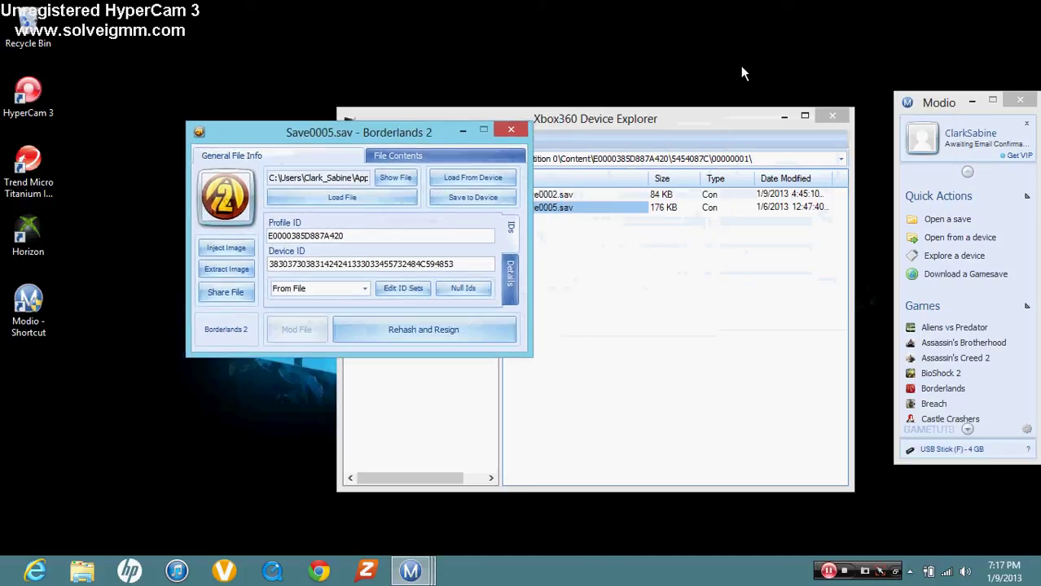
left_click(837, 119)
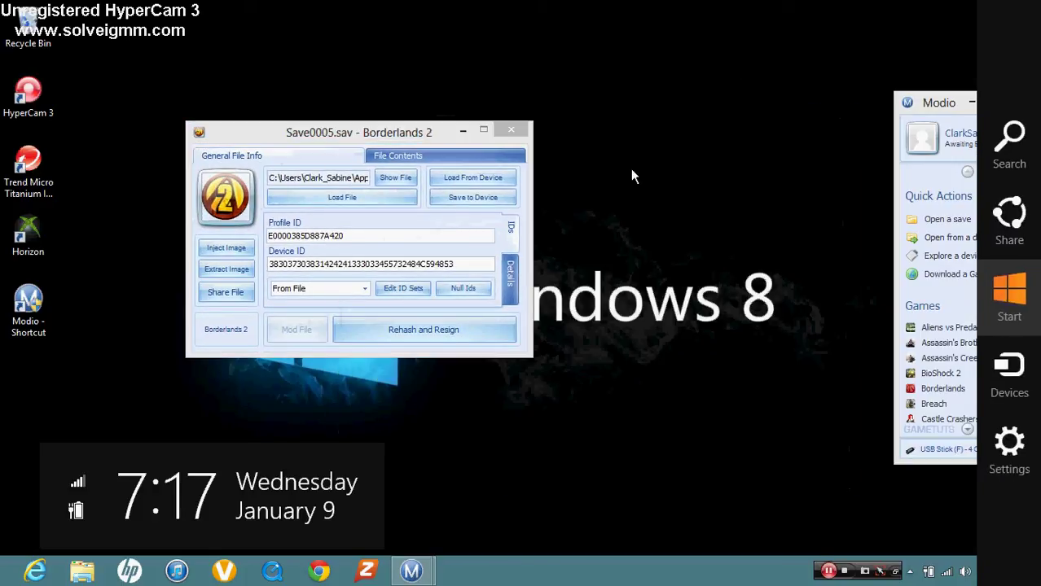
left_click_drag(343, 136, 337, 94)
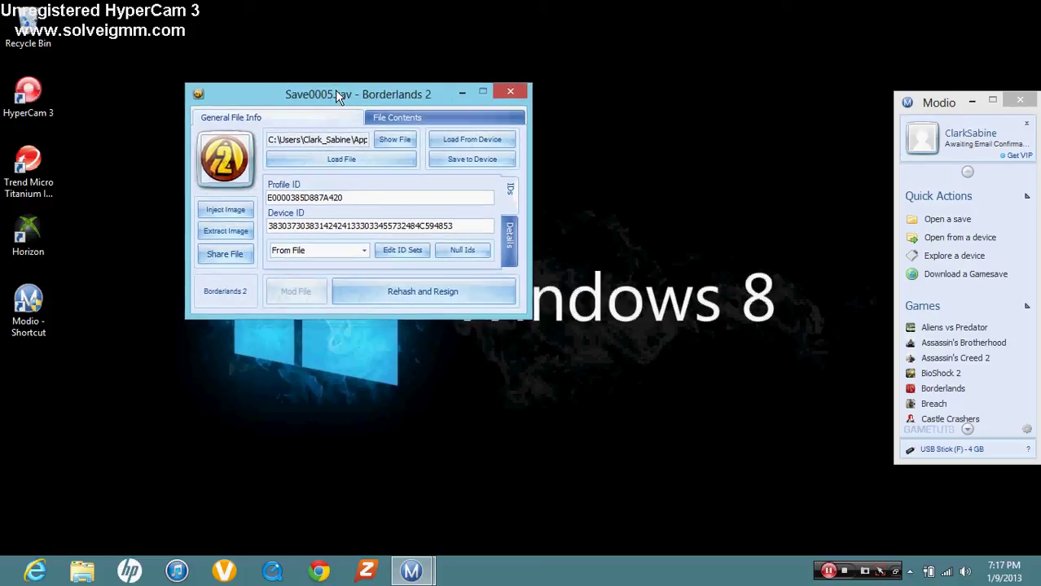
left_click(507, 244)
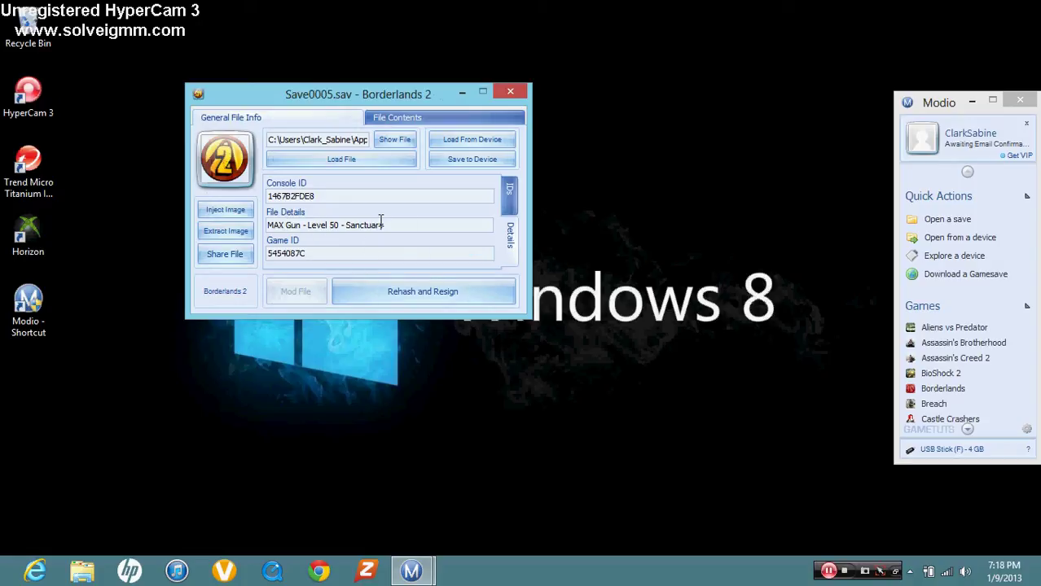
left_click(373, 115)
left_click(346, 117)
left_click(508, 201)
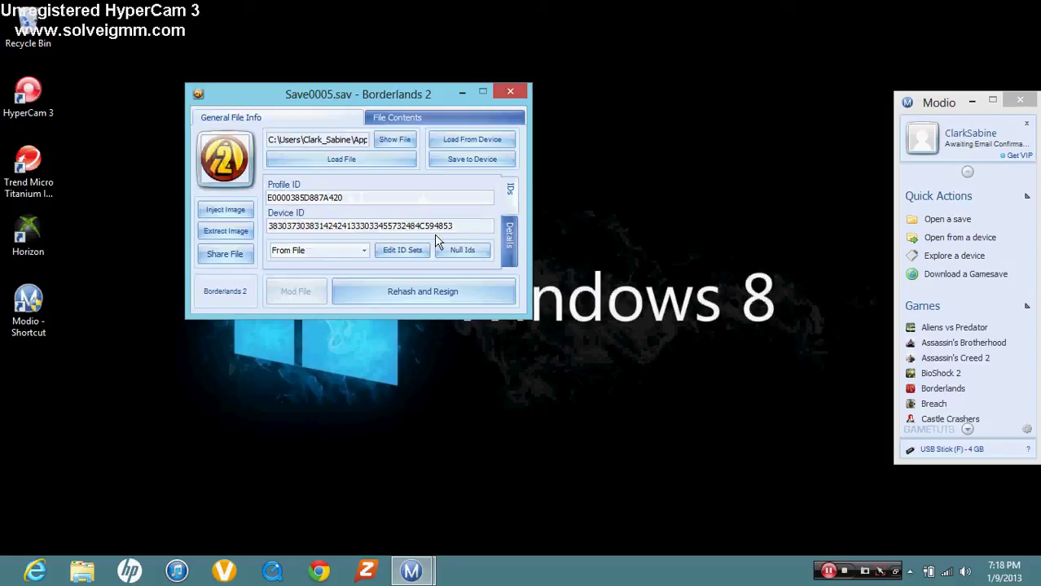
Search the online gamesaves by game for 'borderlands2'.
left_click(957, 277)
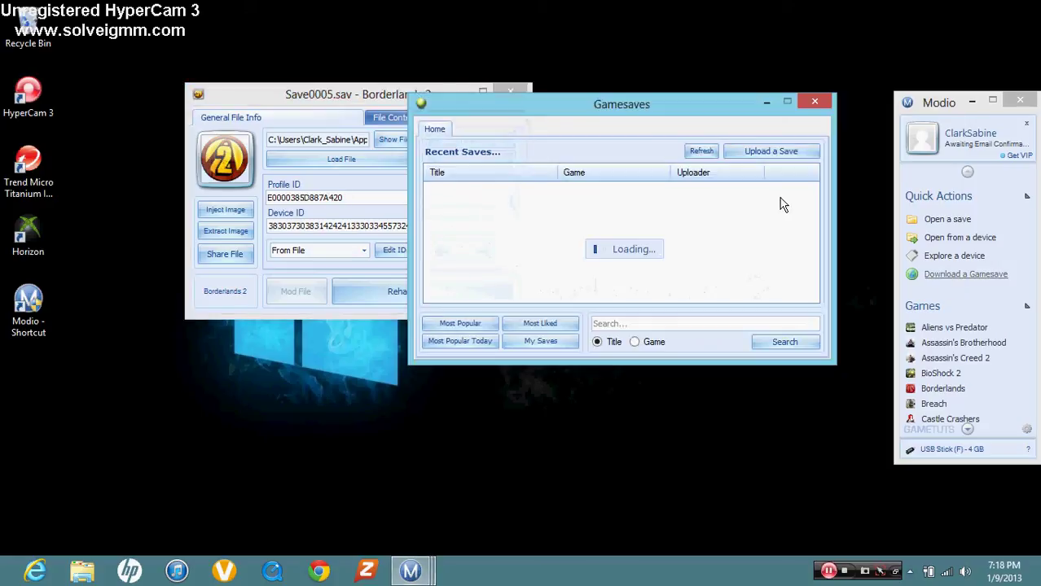
left_click_drag(359, 99, 194, 91)
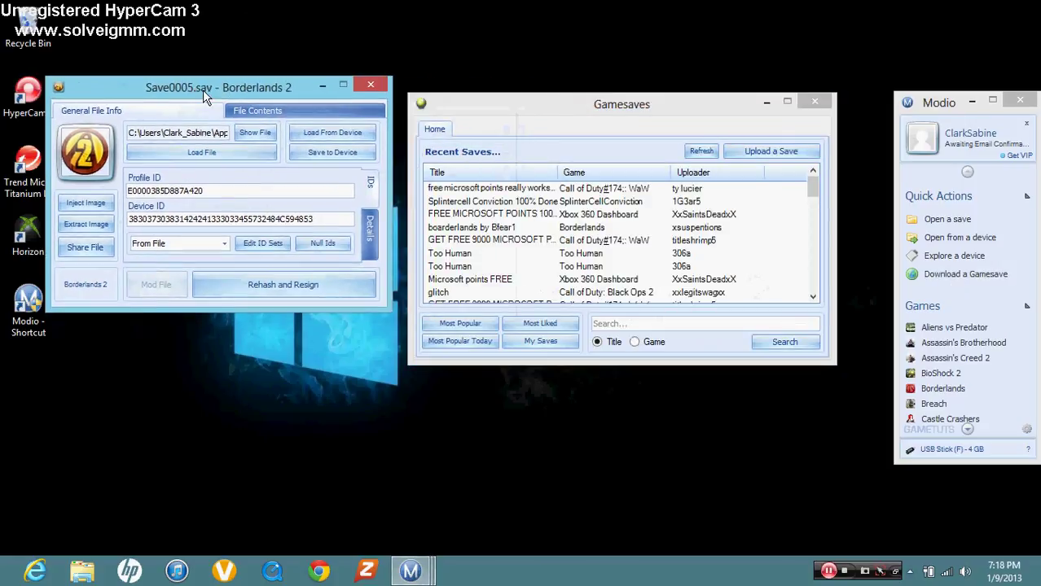
left_click(635, 343)
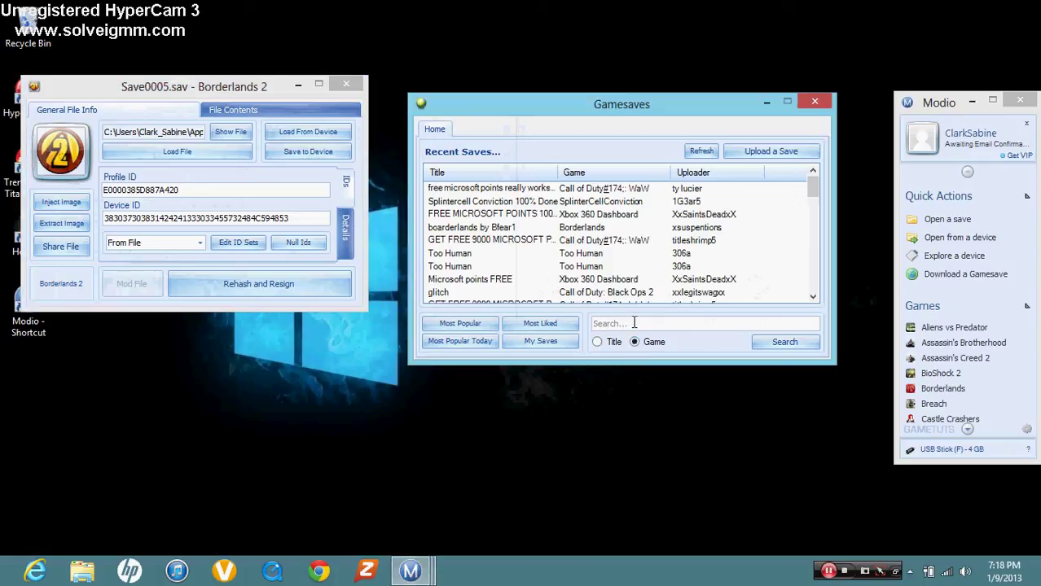
left_click(633, 323)
type("o")
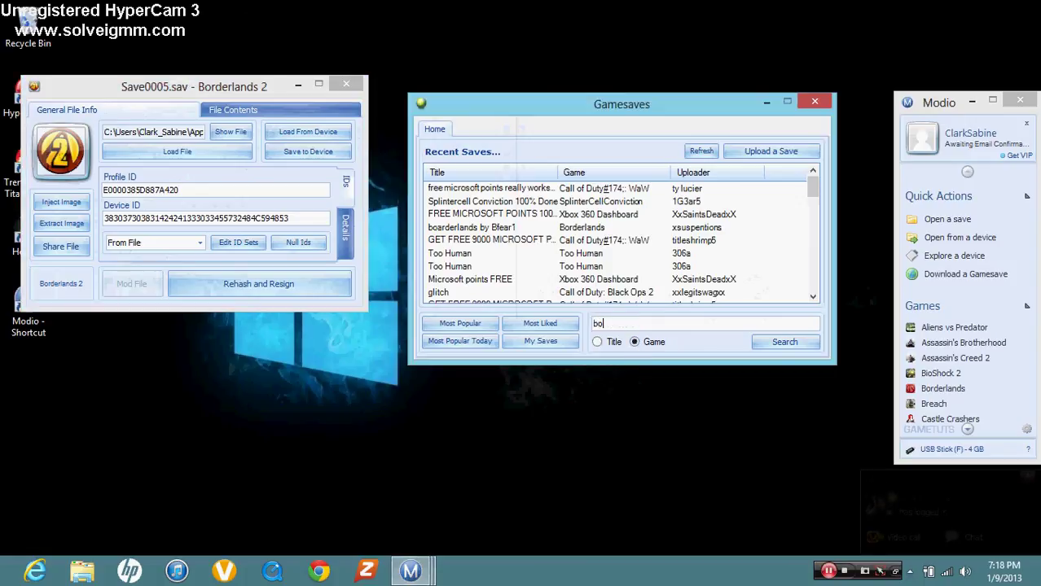
type("rderlands2")
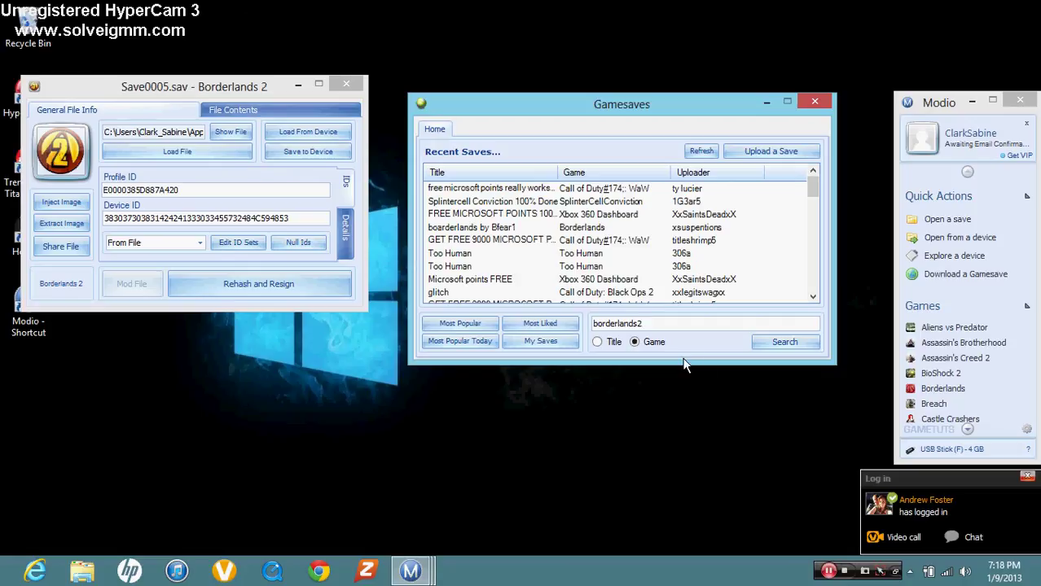
left_click(784, 345)
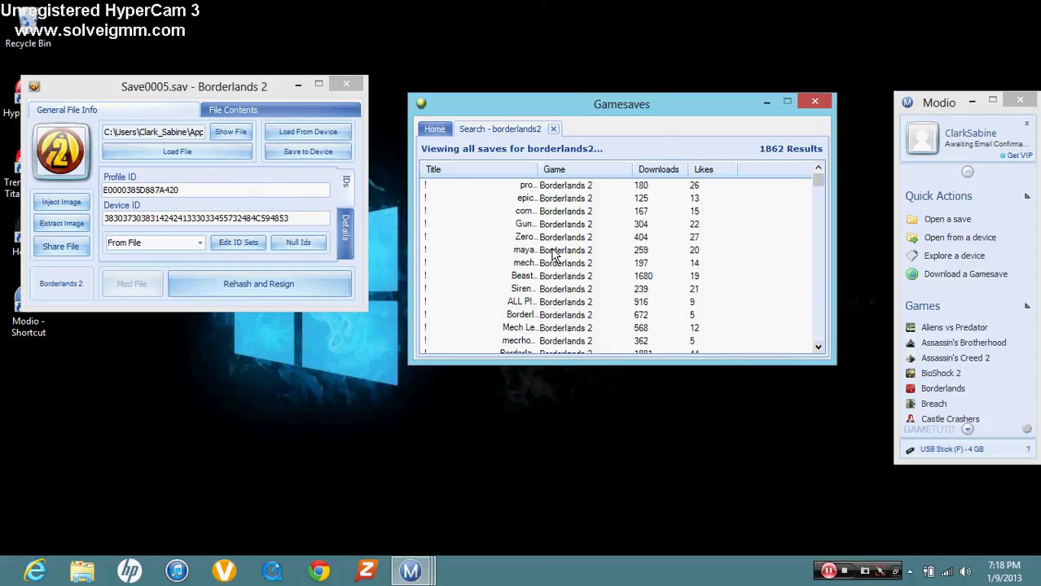
Open the 'commando ammo all infinite' save's details and read its full description.
left_click(570, 214)
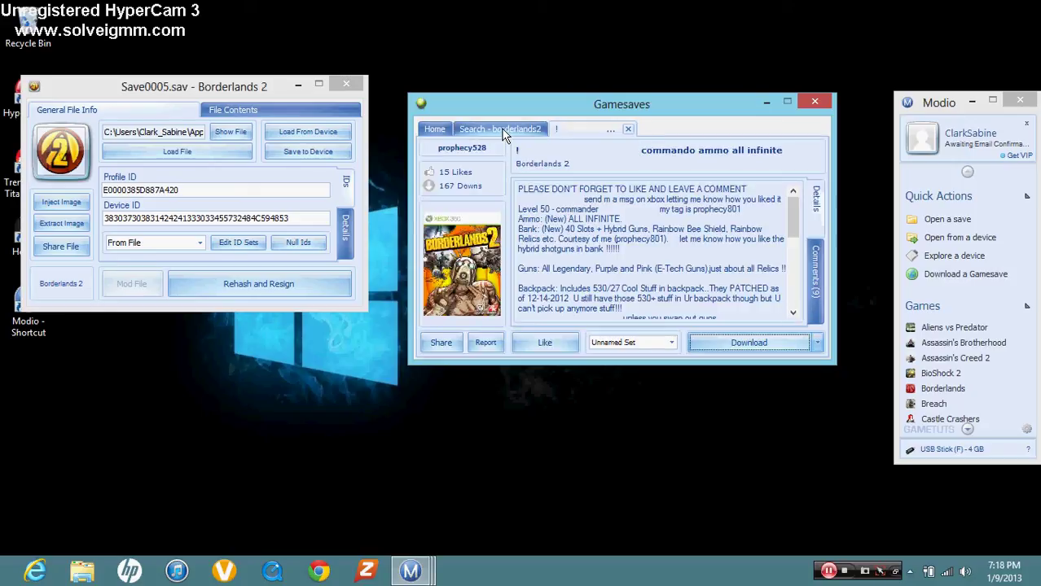
left_click(460, 131)
mouse_move(818, 184)
left_mouse_down()
mouse_move(818, 312)
mouse_move(818, 178)
left_mouse_up()
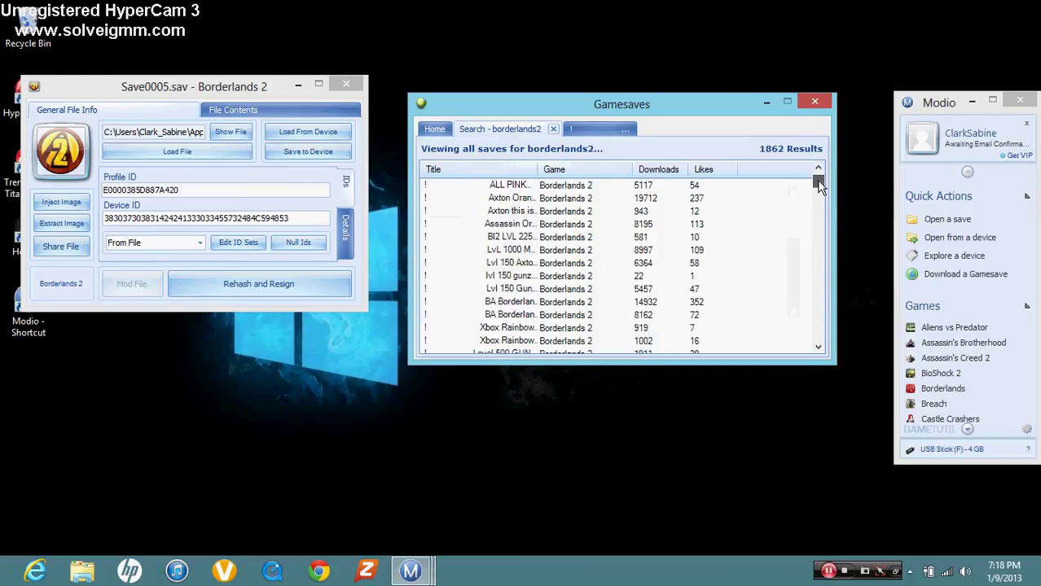
double_click(540, 212)
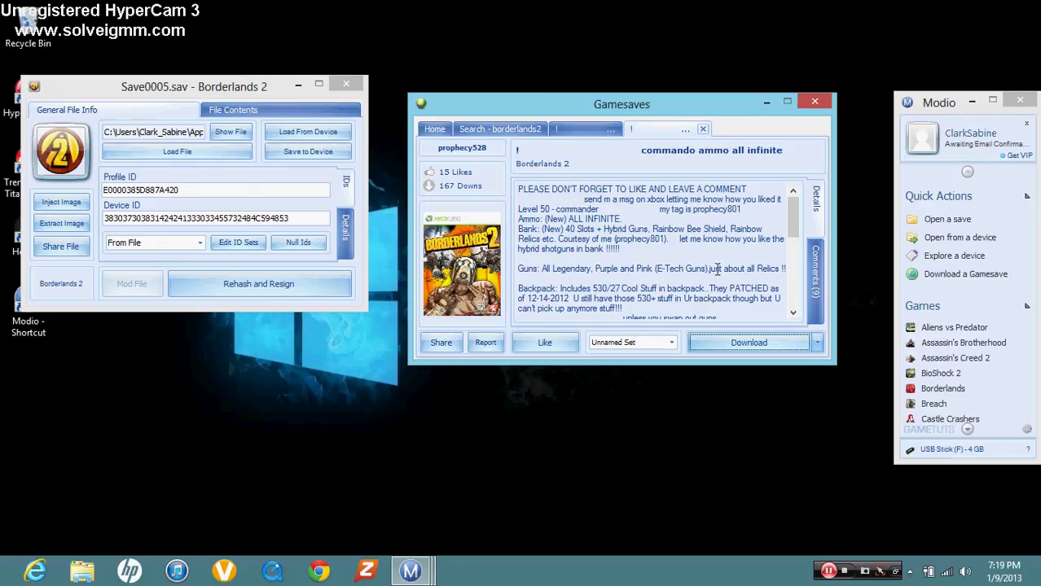
left_click(793, 315)
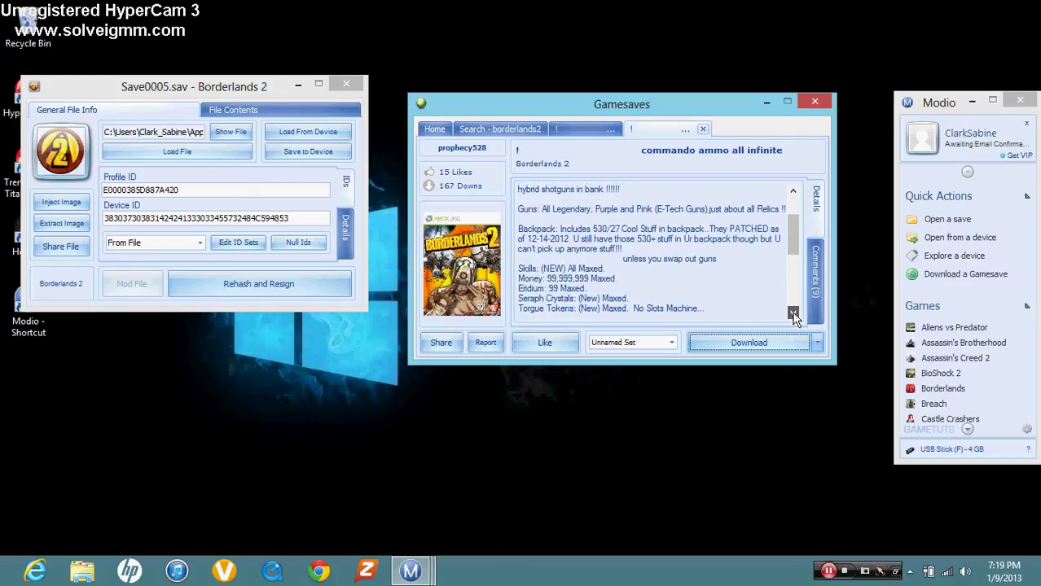
left_click(793, 314)
left_click(793, 314)
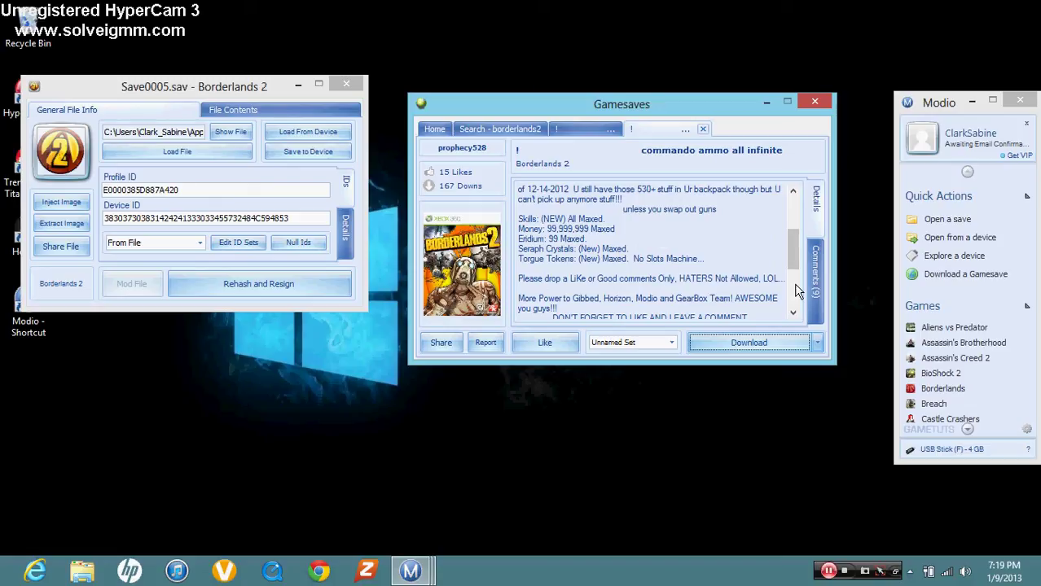
left_click(793, 314)
left_click(794, 314)
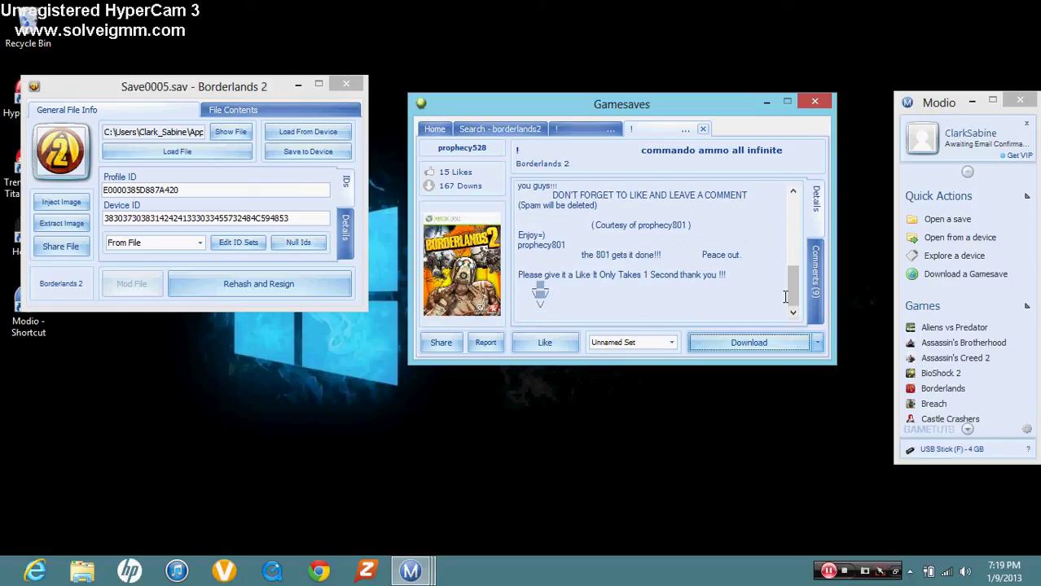
Download the commando save to the Desktop as Save7709, then close the Gamesaves browser.
left_click(757, 344)
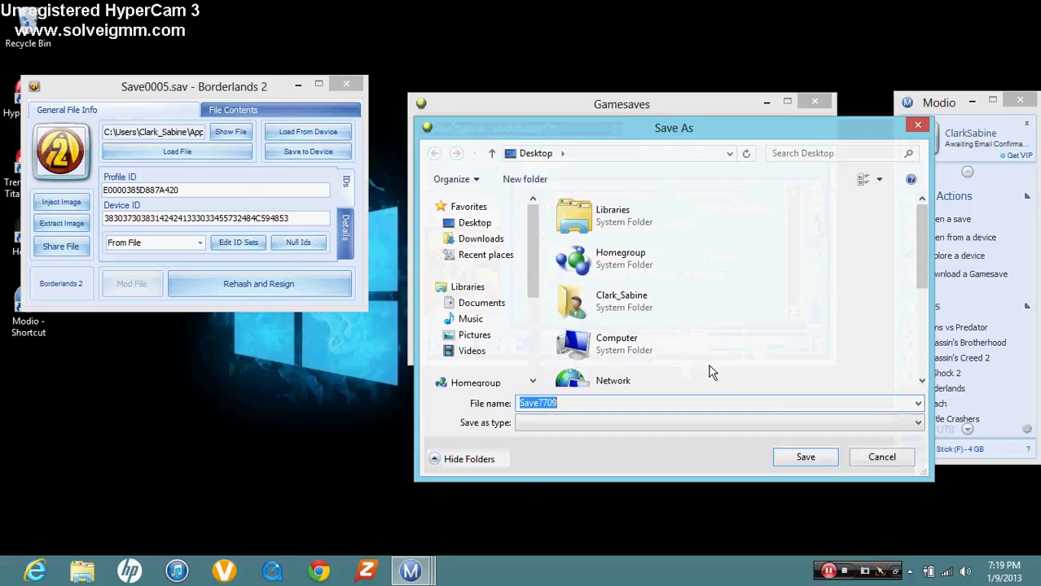
left_click(805, 458)
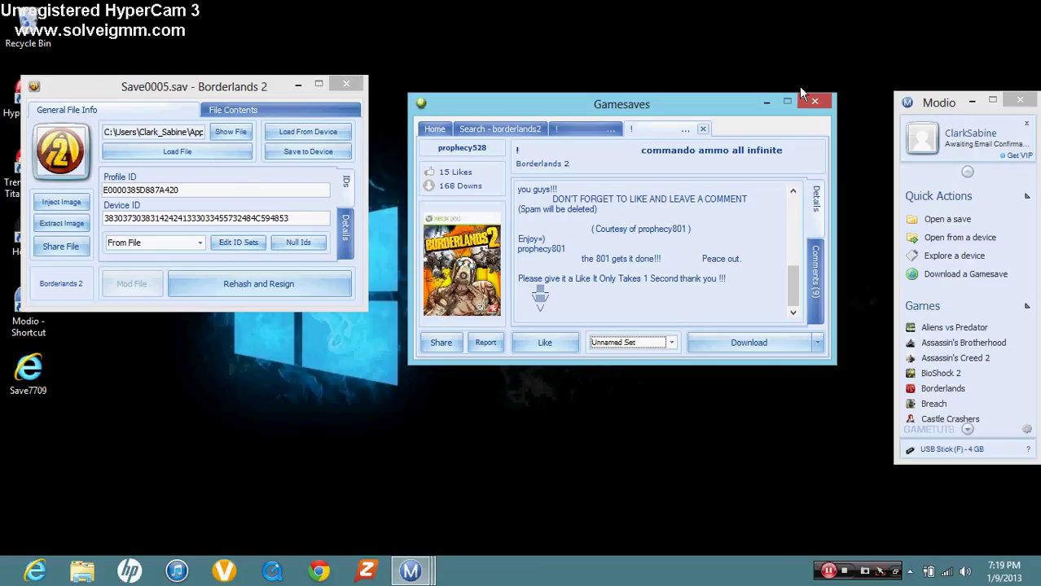
left_click(767, 102)
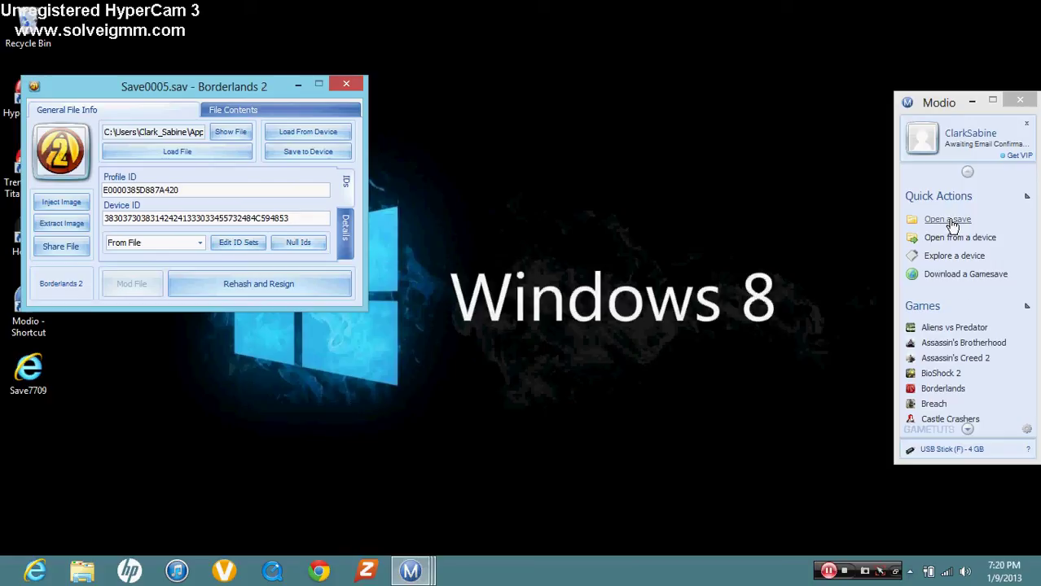
Open Save7709 from the Desktop in a second Borderlands 2 editor.
left_click(948, 220)
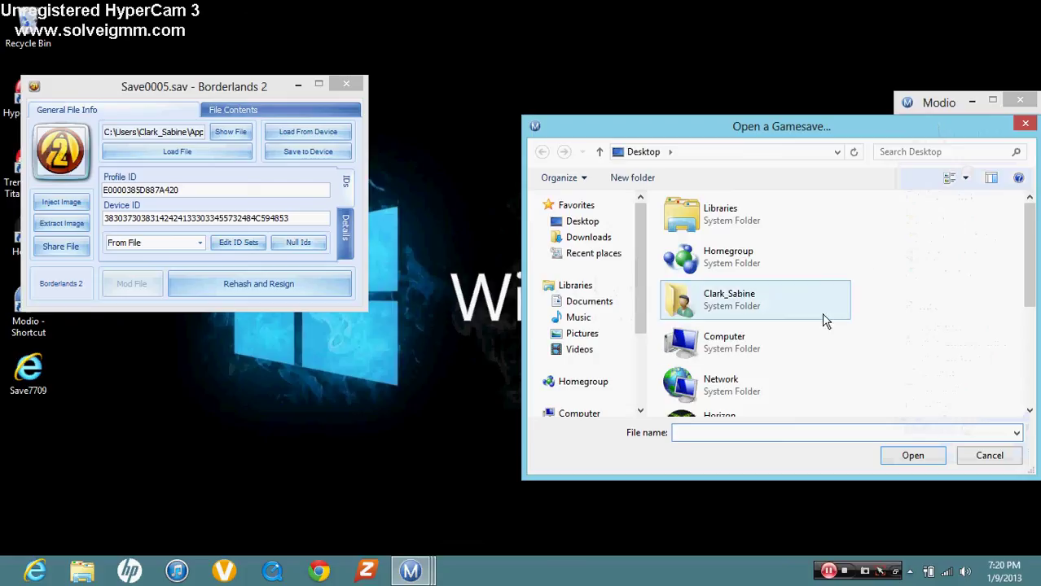
left_click(1029, 411)
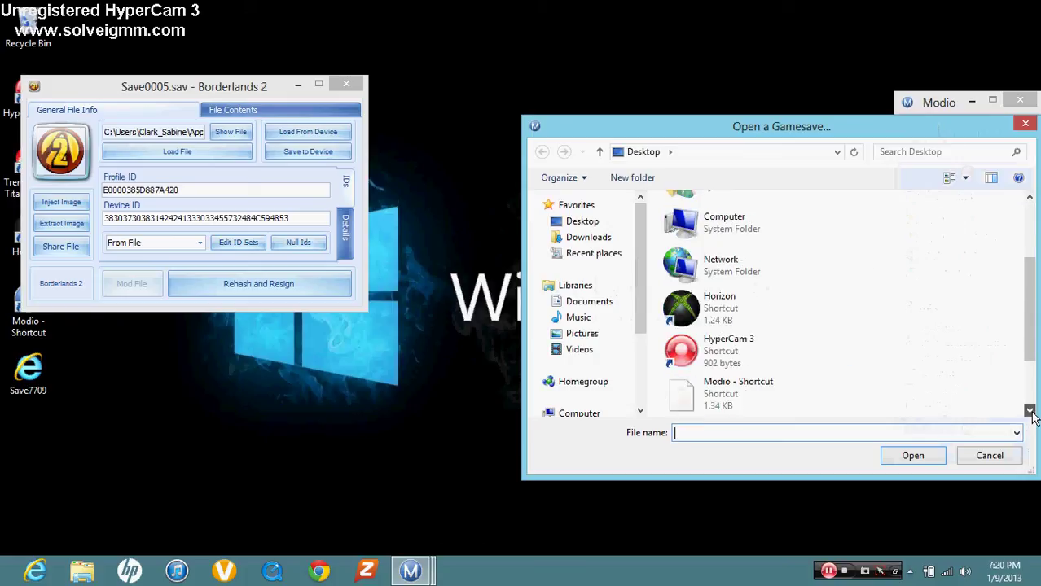
left_click(1029, 412)
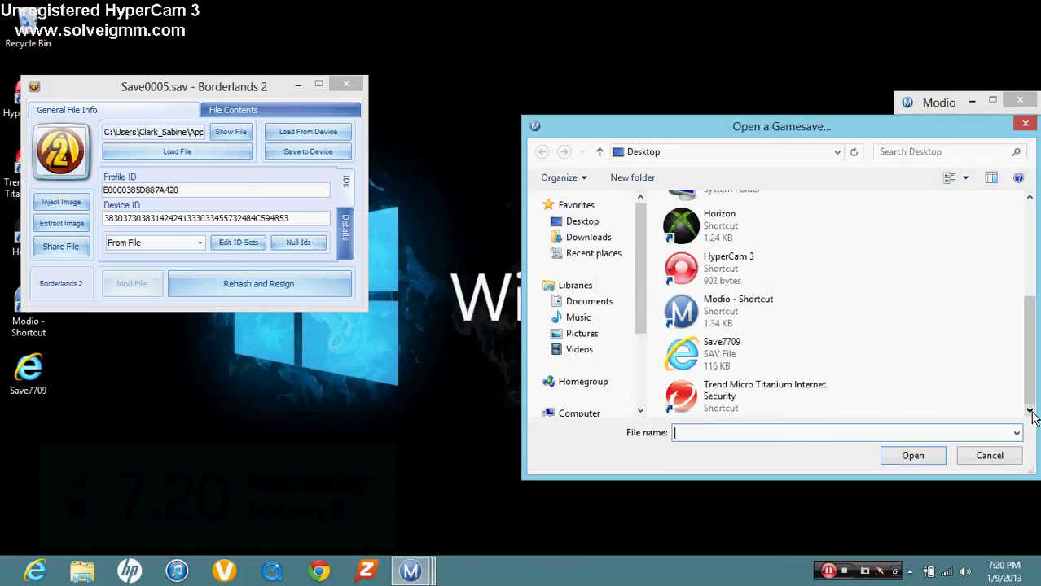
double_click(720, 357)
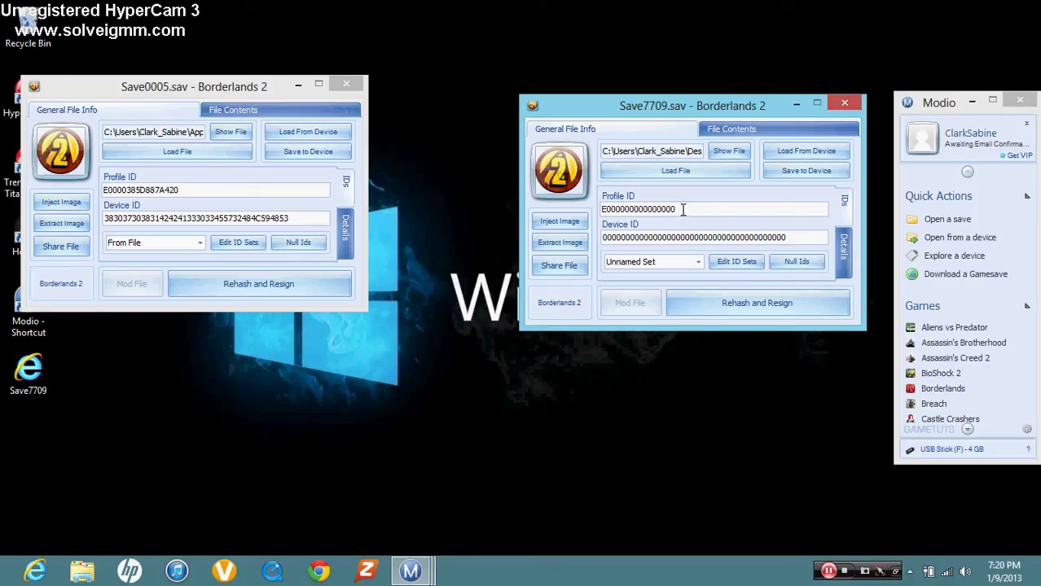
Clear Save7709's zeroed Profile ID and Device ID fields.
left_click_drag(683, 209, 595, 210)
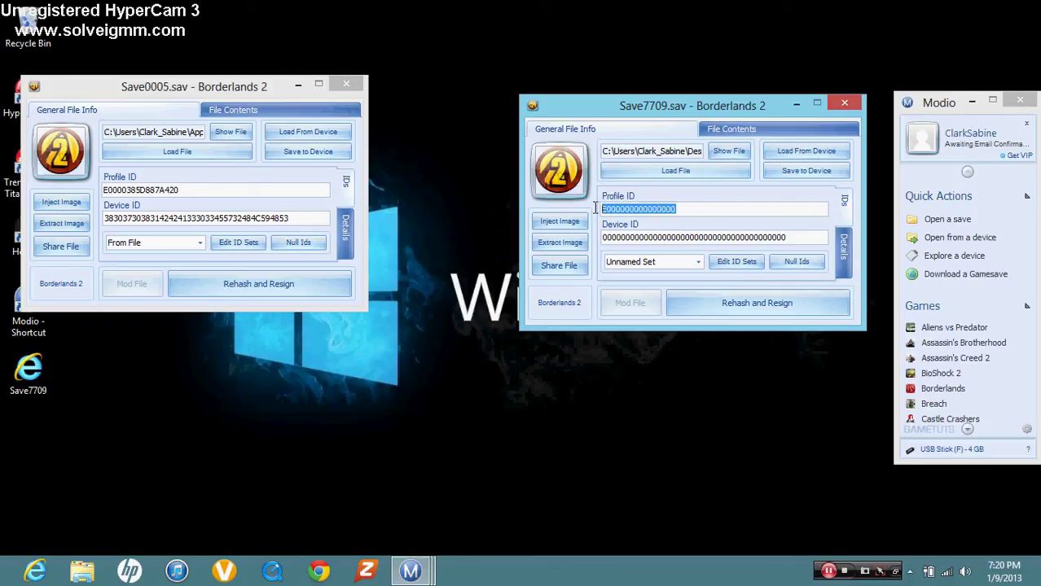
key("BackSpace")
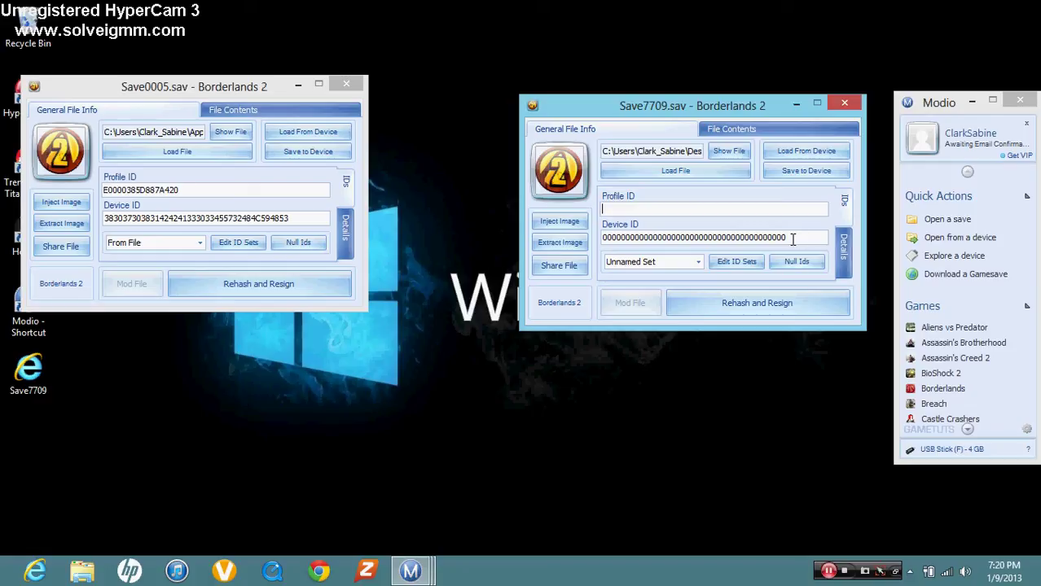
left_click_drag(792, 237, 609, 237)
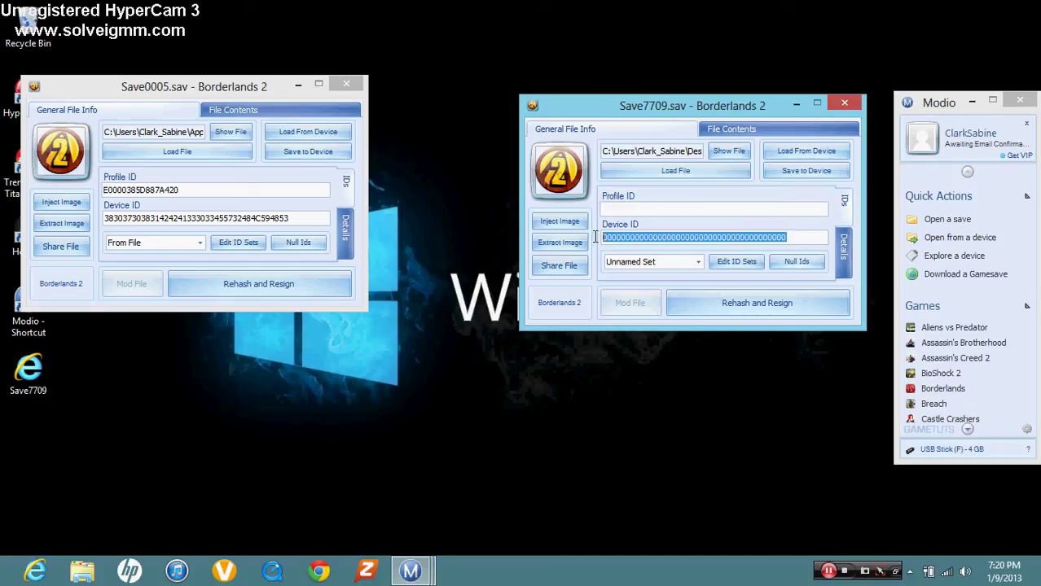
key("BackSpace")
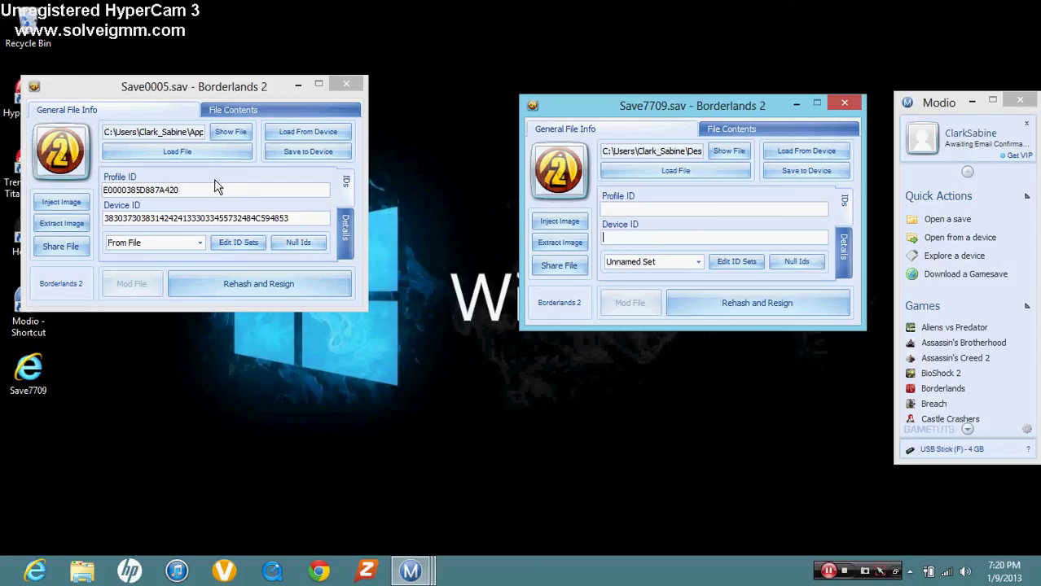
Copy Save0005's Profile ID into Save7709's Profile ID field.
left_click_drag(186, 190, 89, 192)
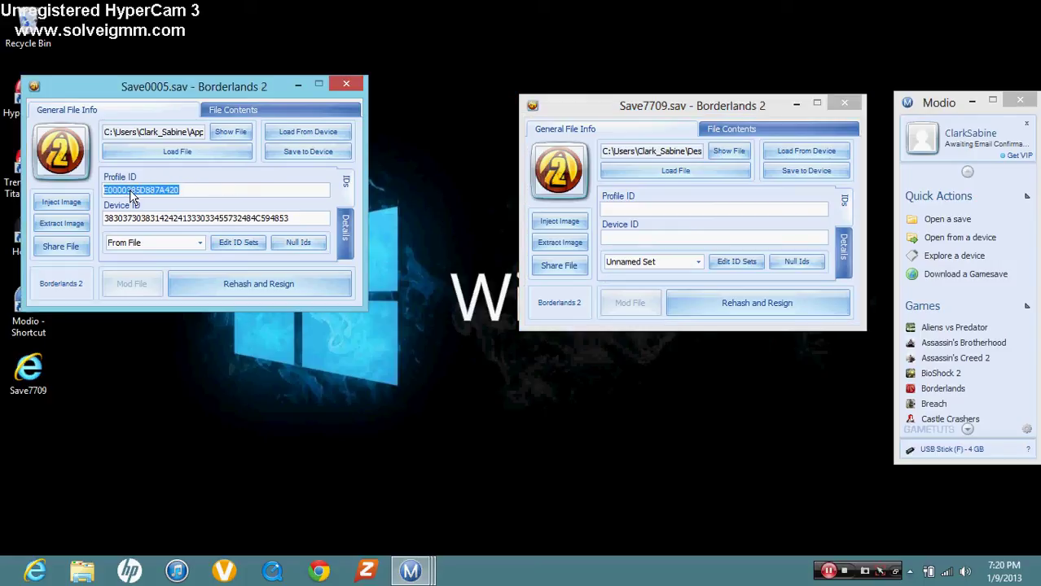
right_click(129, 190)
left_click(172, 234)
right_click(624, 212)
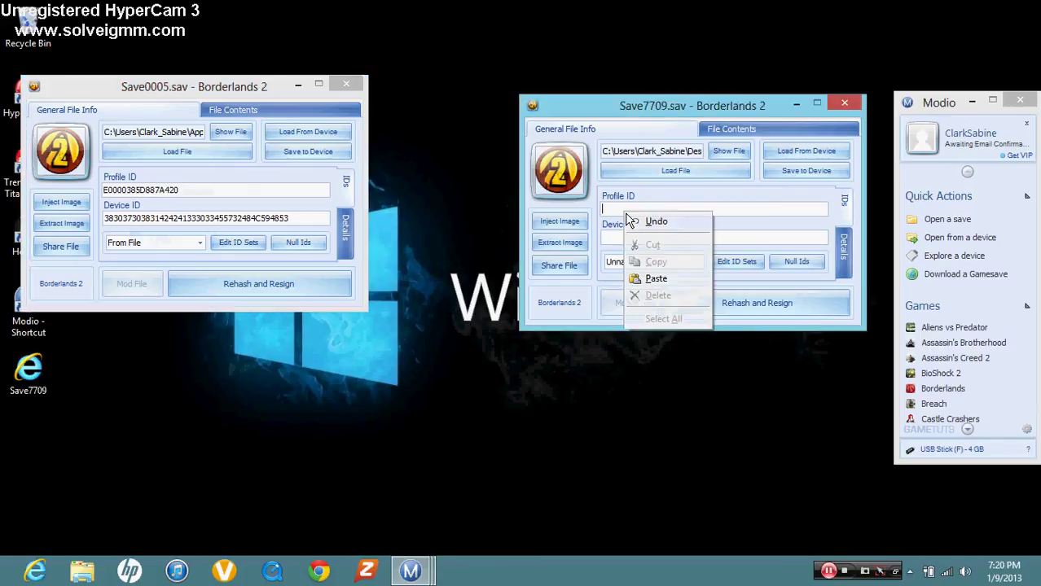
left_click(655, 279)
key("super+c")
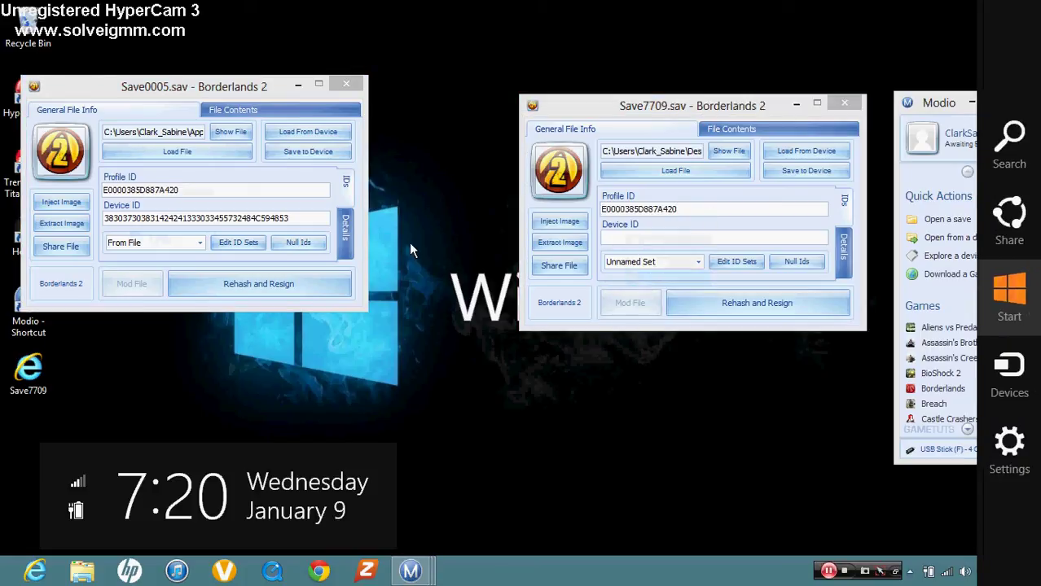
key("Escape")
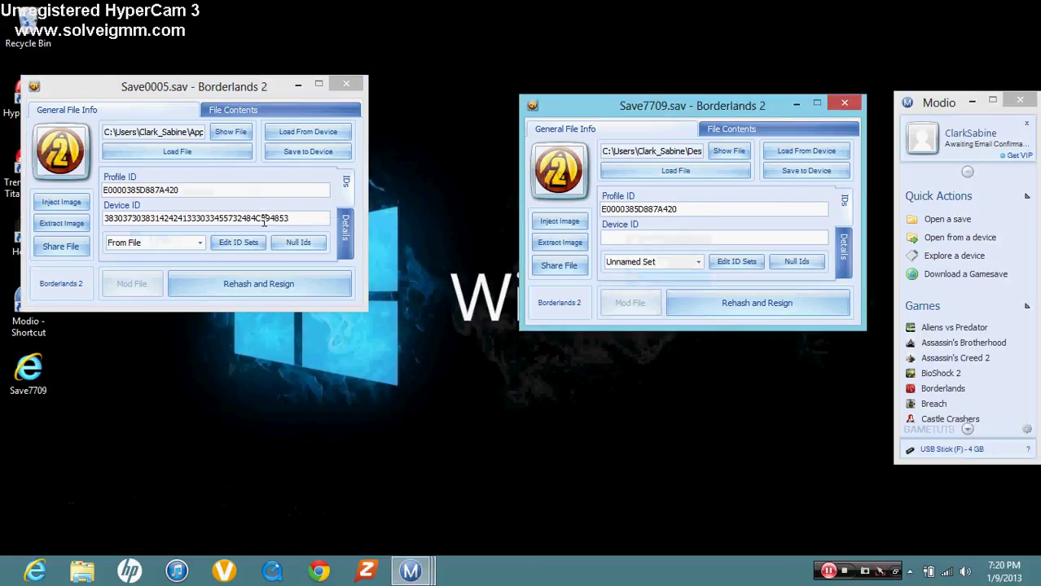
Copy Save0005's Device ID into Save7709's Device ID field.
double_click(263, 219)
right_click(263, 218)
left_click(299, 271)
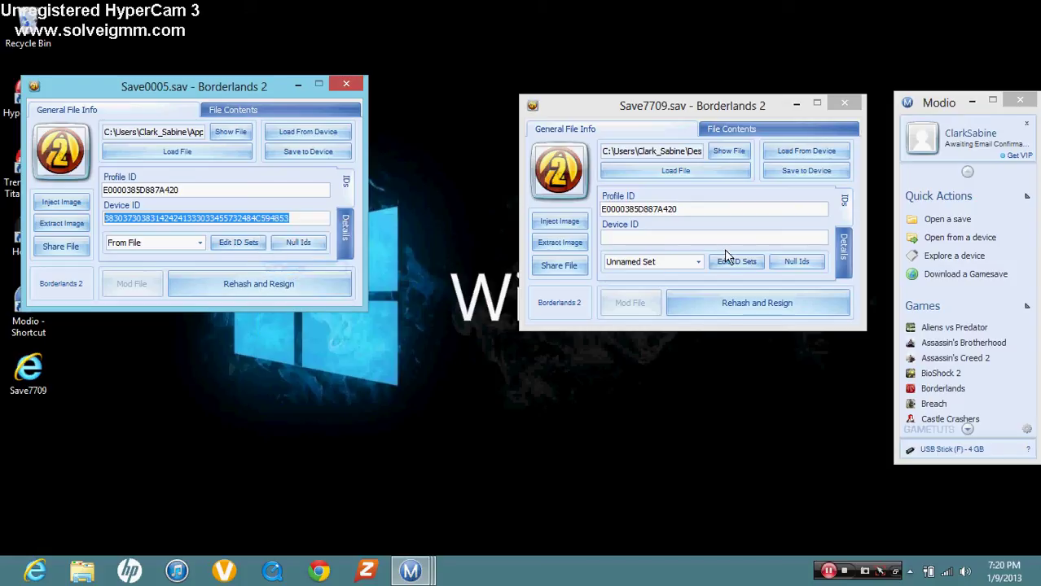
right_click(706, 239)
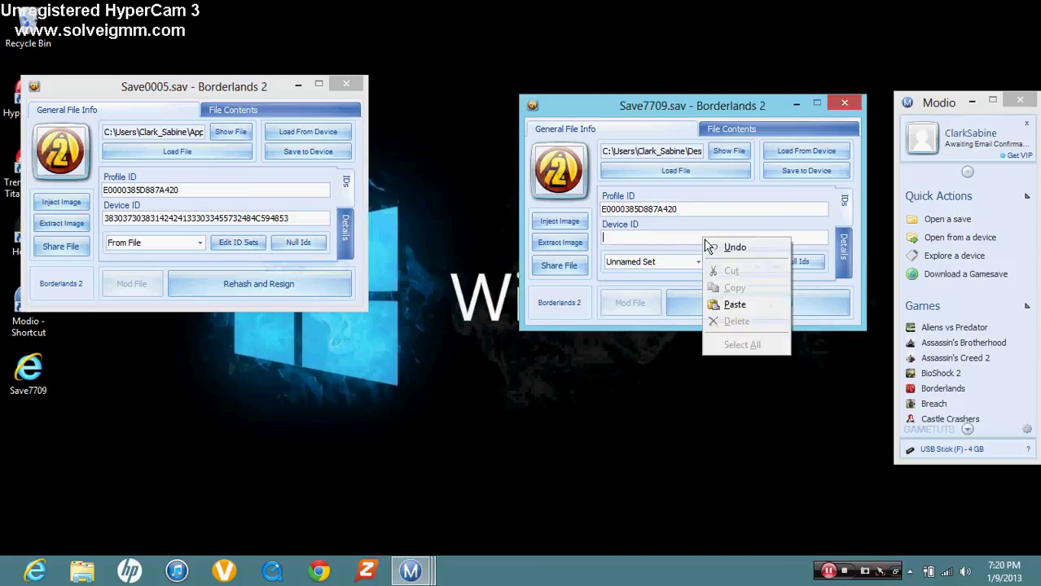
left_click(735, 308)
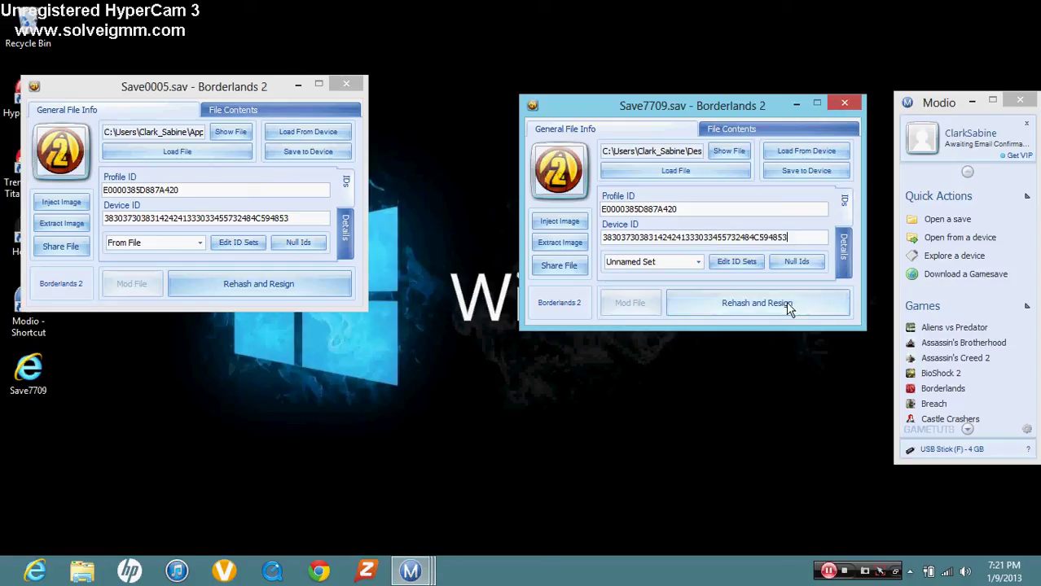
Check Save7709's Details tab, then rehash and resign it with the new IDs.
left_click(844, 244)
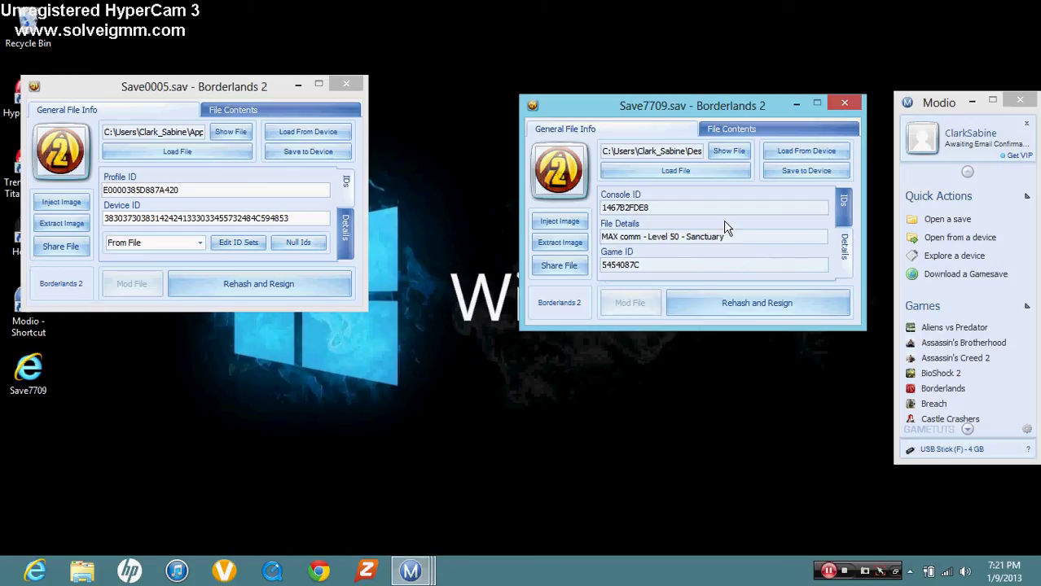
left_click(842, 207)
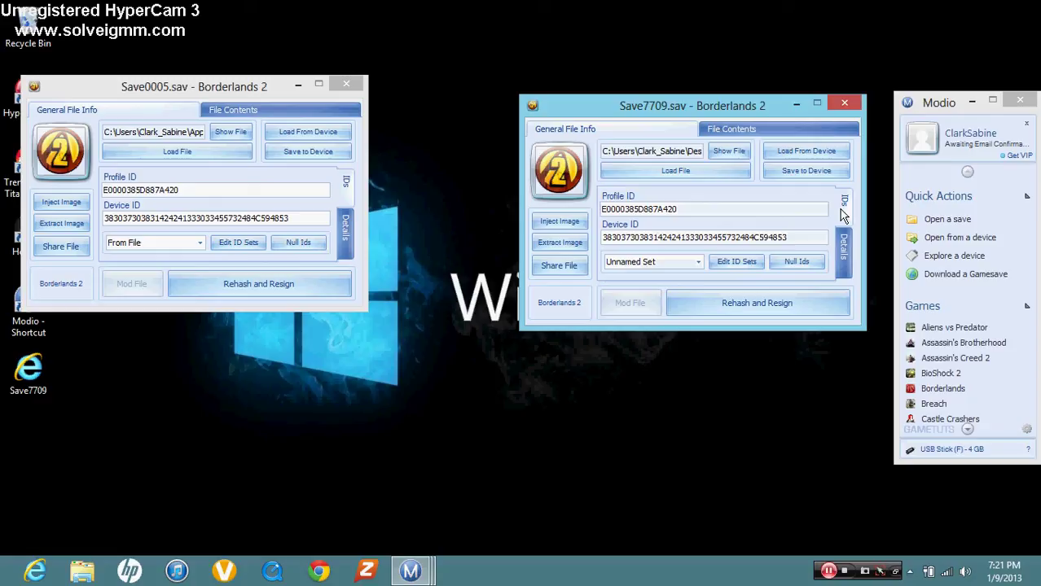
left_click(757, 305)
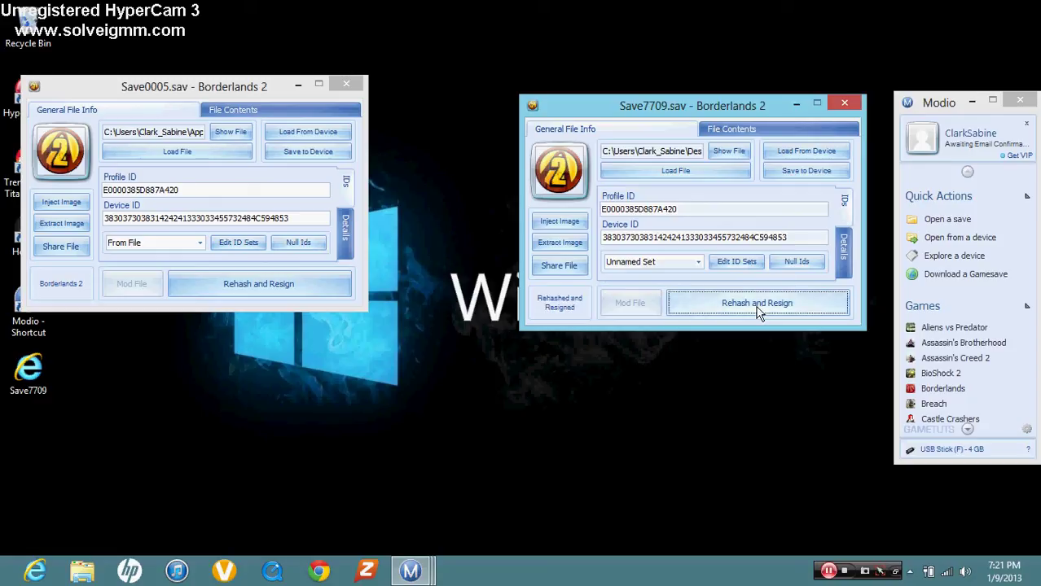
left_click(757, 314)
left_click(756, 314)
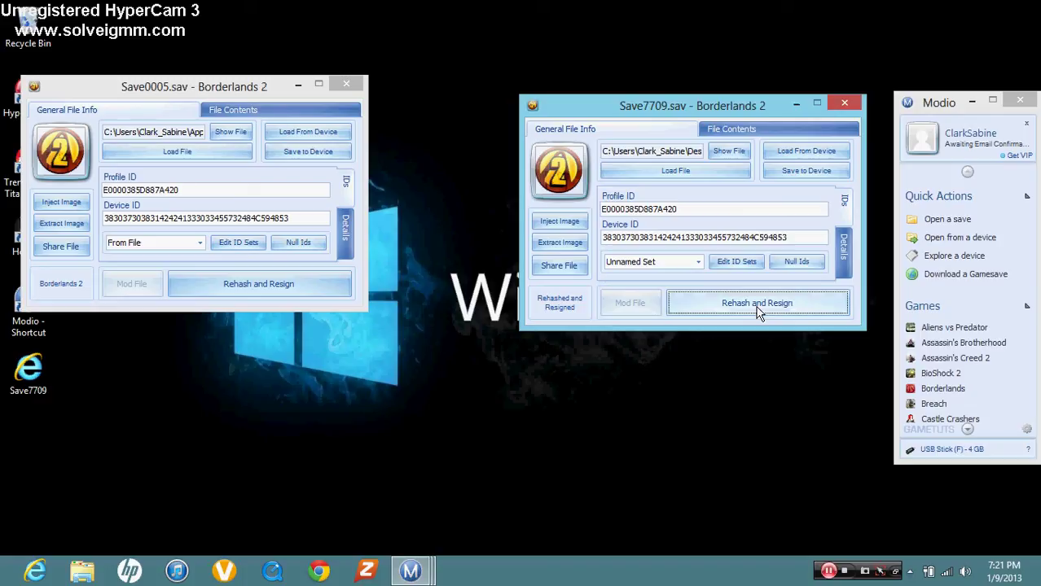
left_click(756, 313)
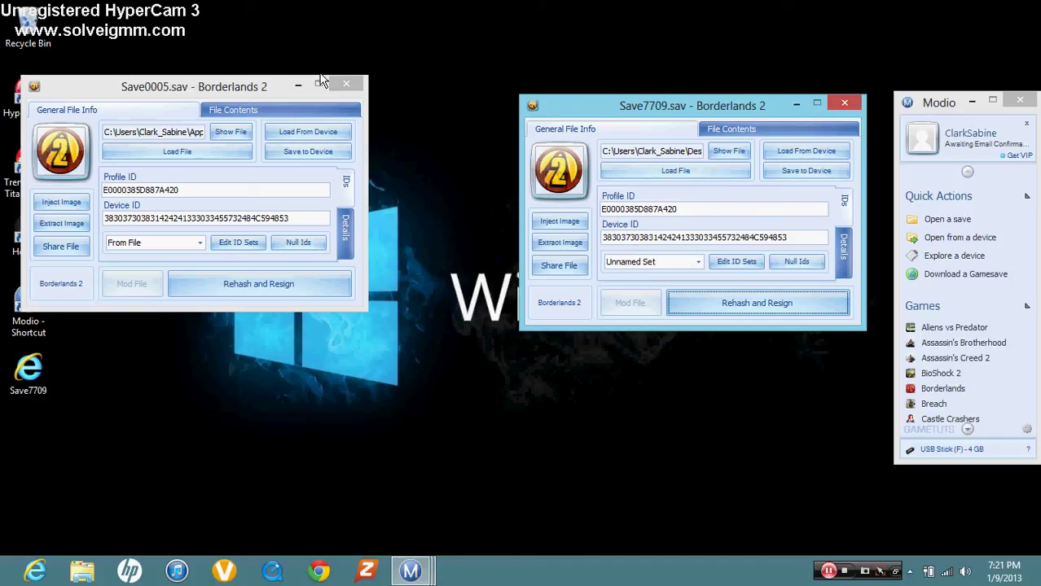
Close the Save0005 and Save7709 windows and load the USB stick in the device explorer.
left_click(348, 85)
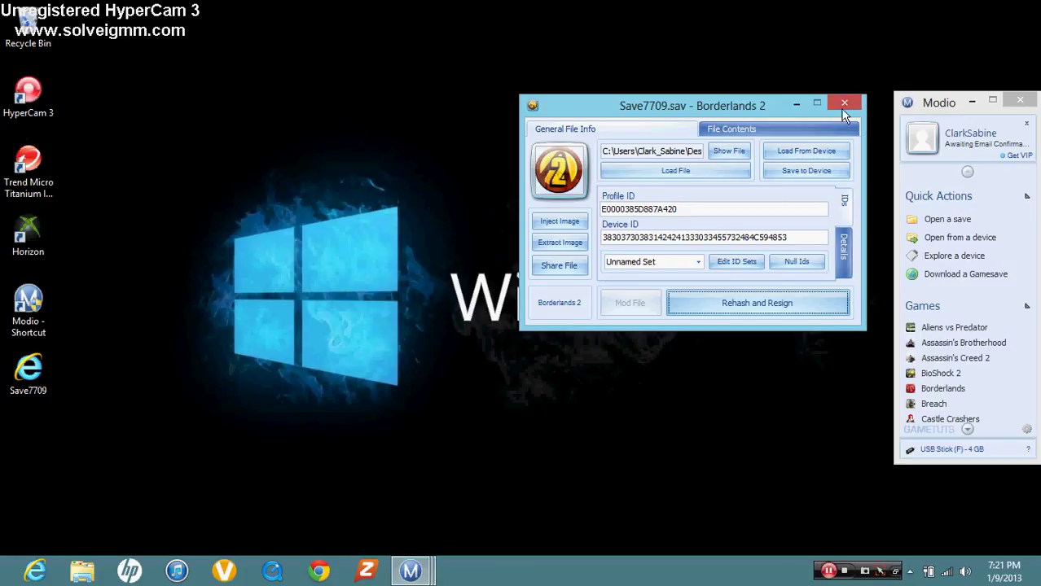
left_click(843, 106)
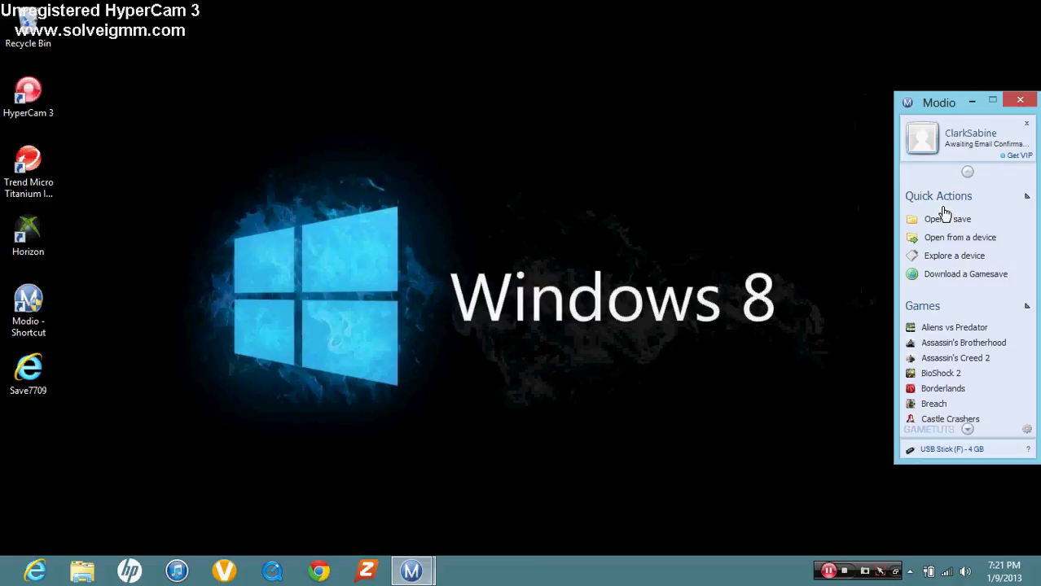
left_click(960, 257)
left_click(340, 136)
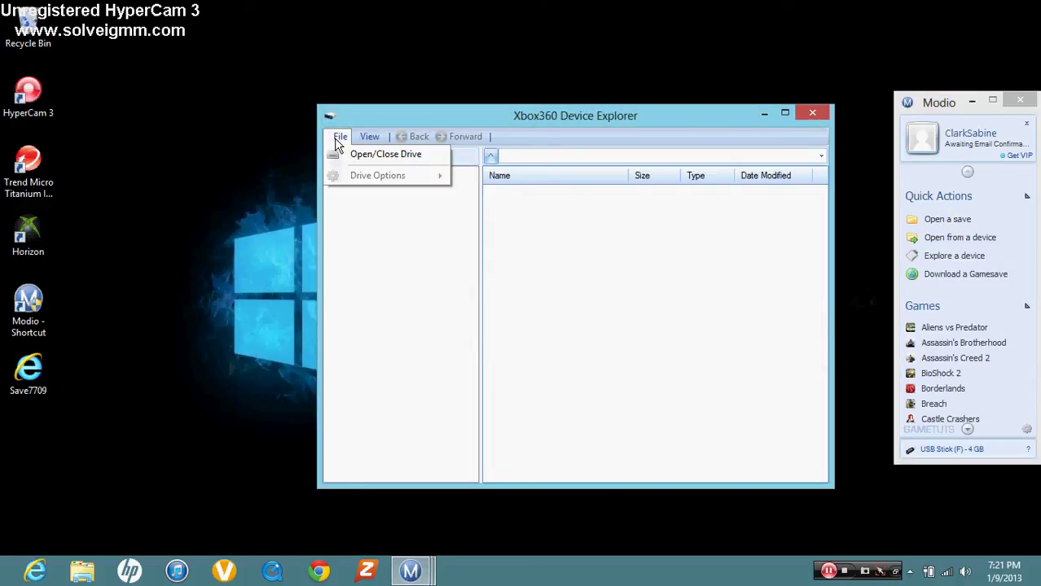
left_click(381, 160)
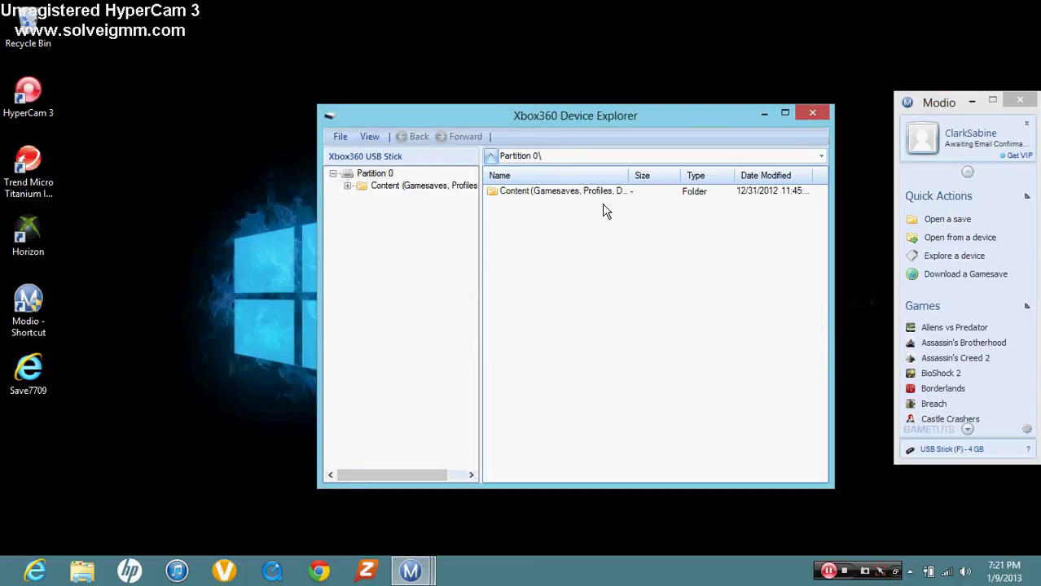
Browse into Content > profile folder > Borderlands 2 on the USB stick.
double_click(583, 195)
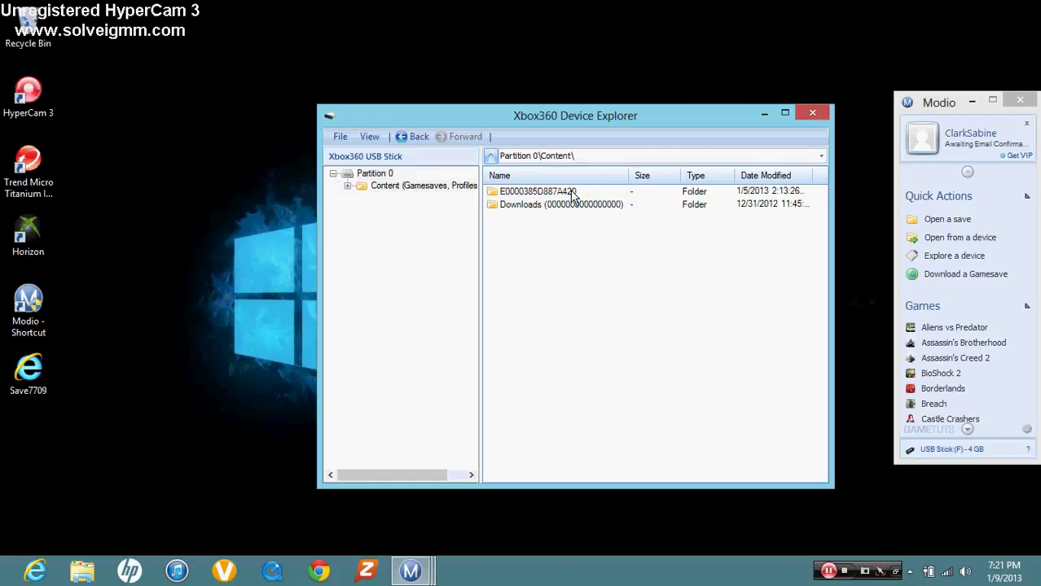
left_click(543, 192)
double_click(544, 192)
double_click(541, 191)
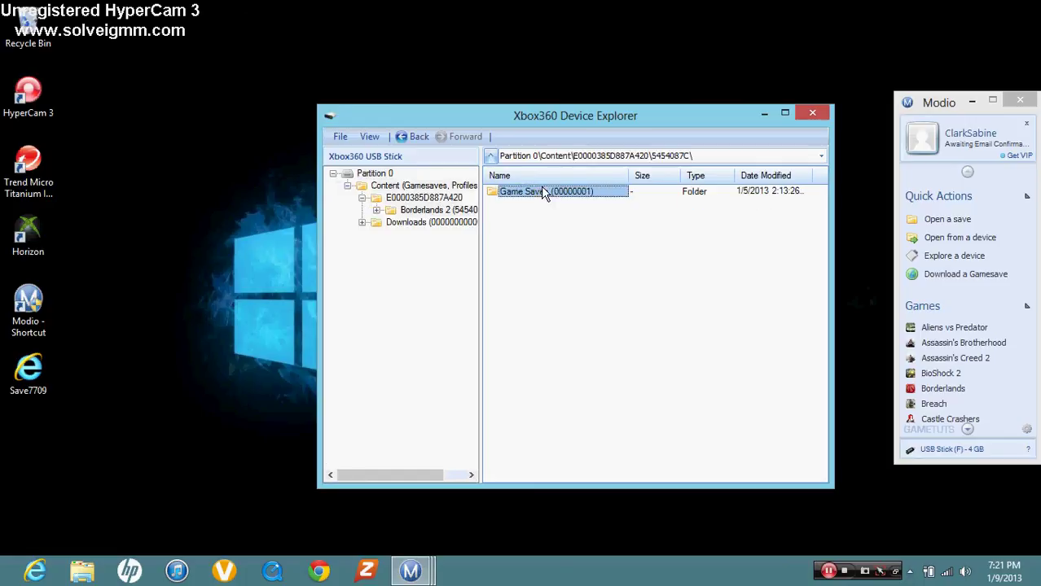
Insert Save7709.sav from the desktop via Insert File... into Game Saves.
right_click(543, 236)
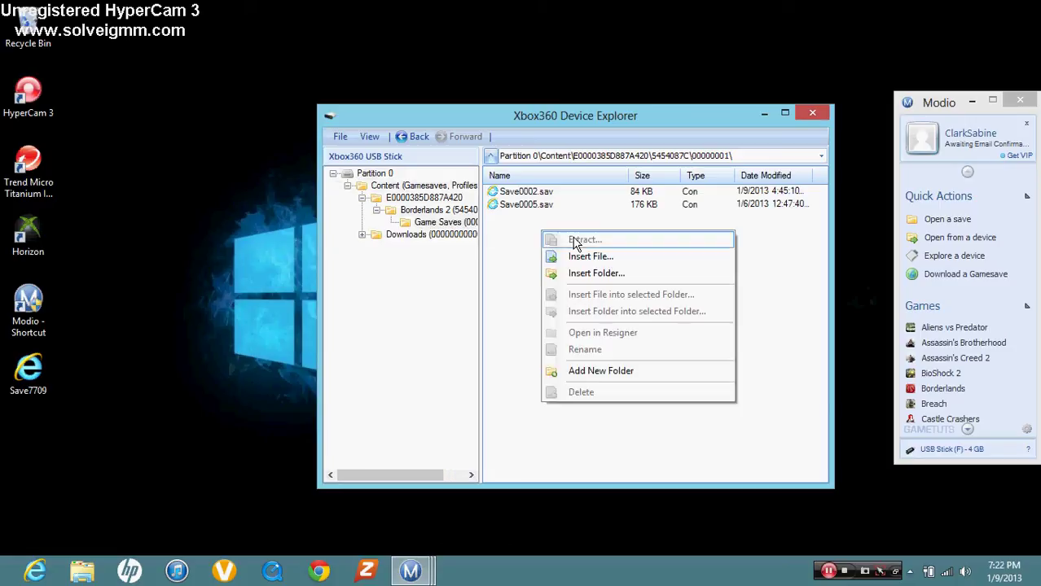
left_click(588, 258)
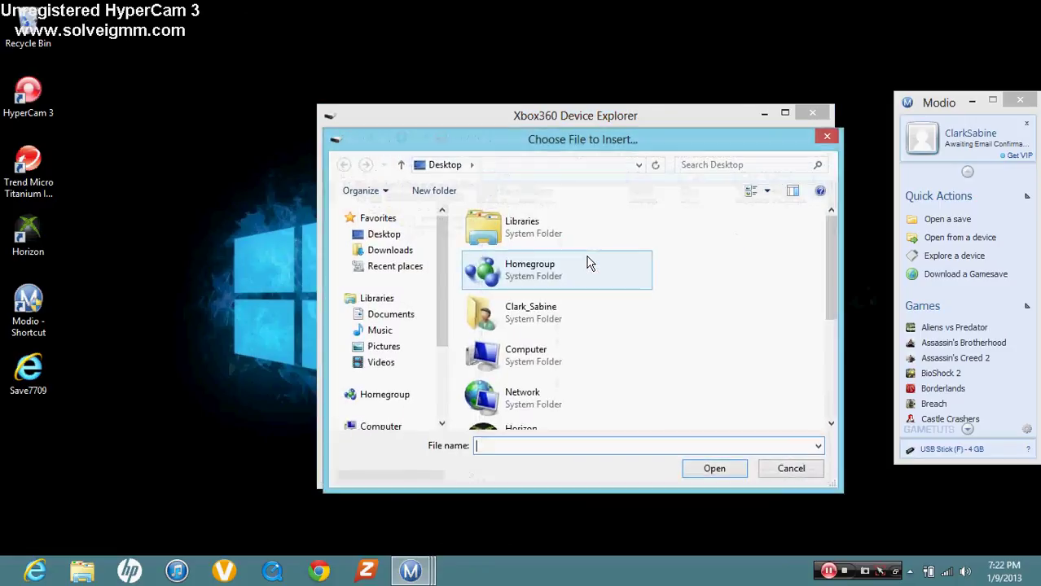
left_click(830, 424)
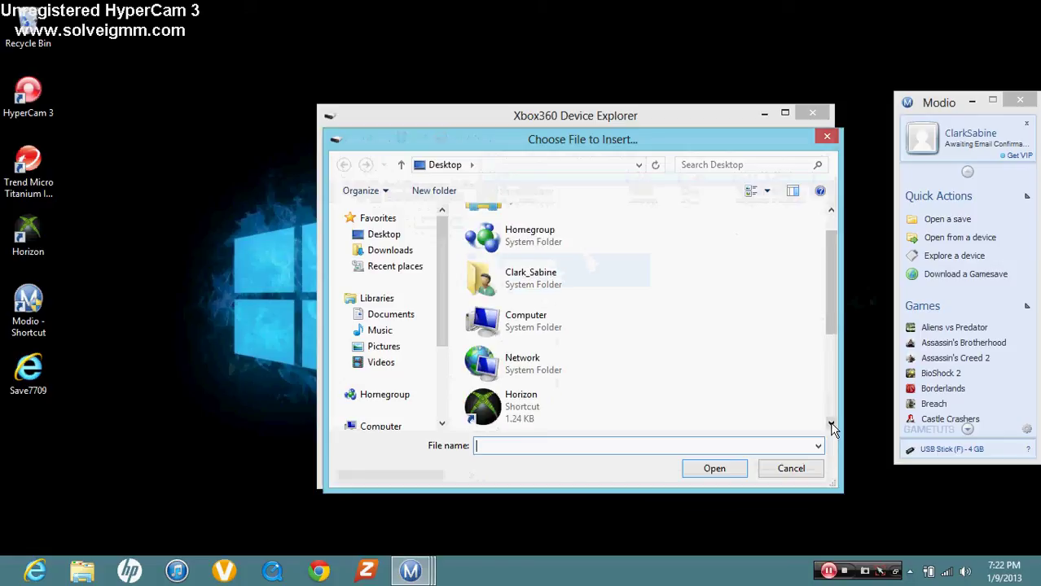
left_click(831, 423)
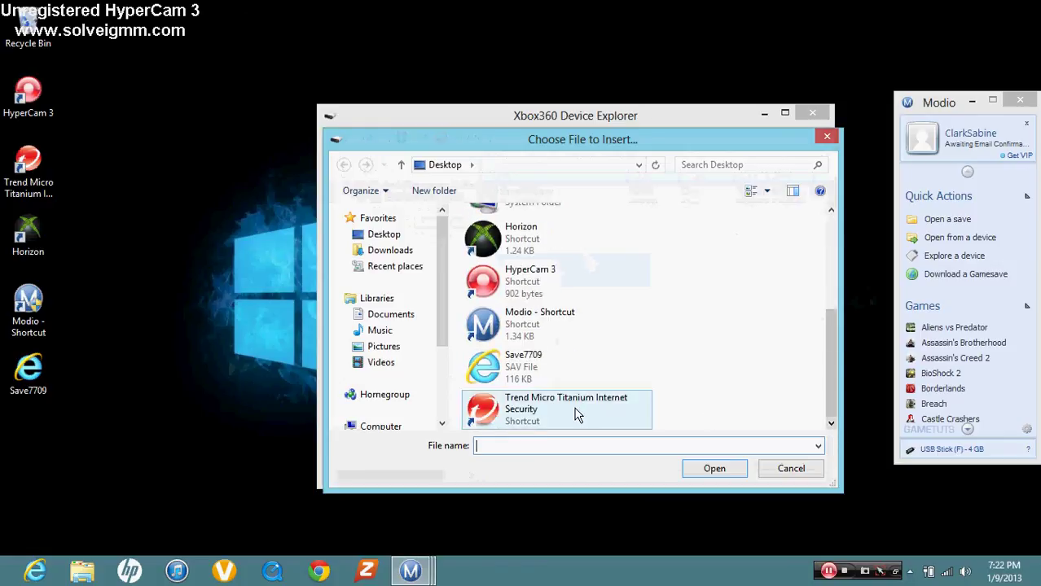
double_click(525, 368)
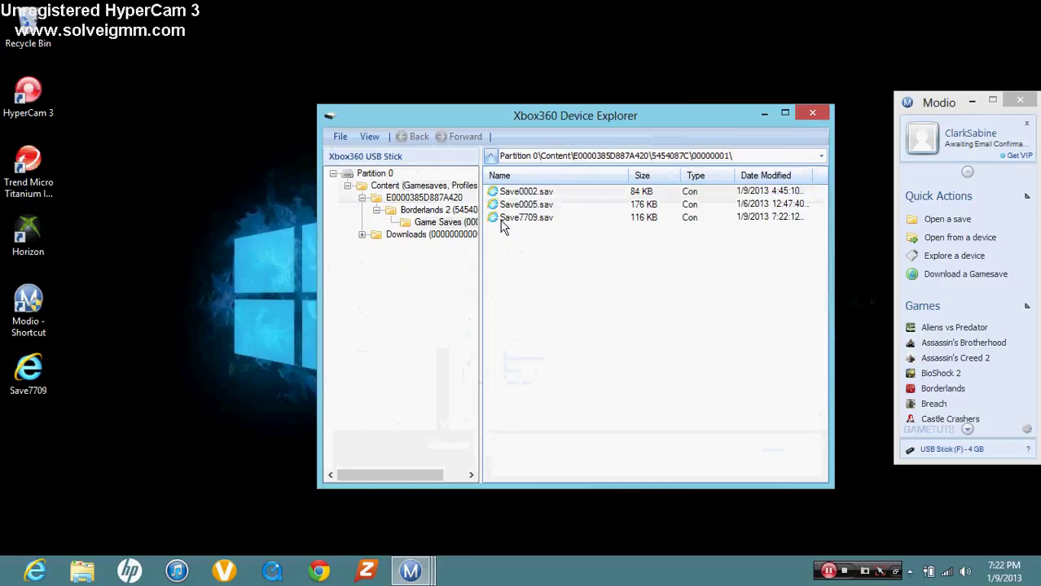
Select the newly listed Save7709.sav and dismiss its context menu unchanged.
left_click_drag(489, 220, 501, 218)
right_click(537, 217)
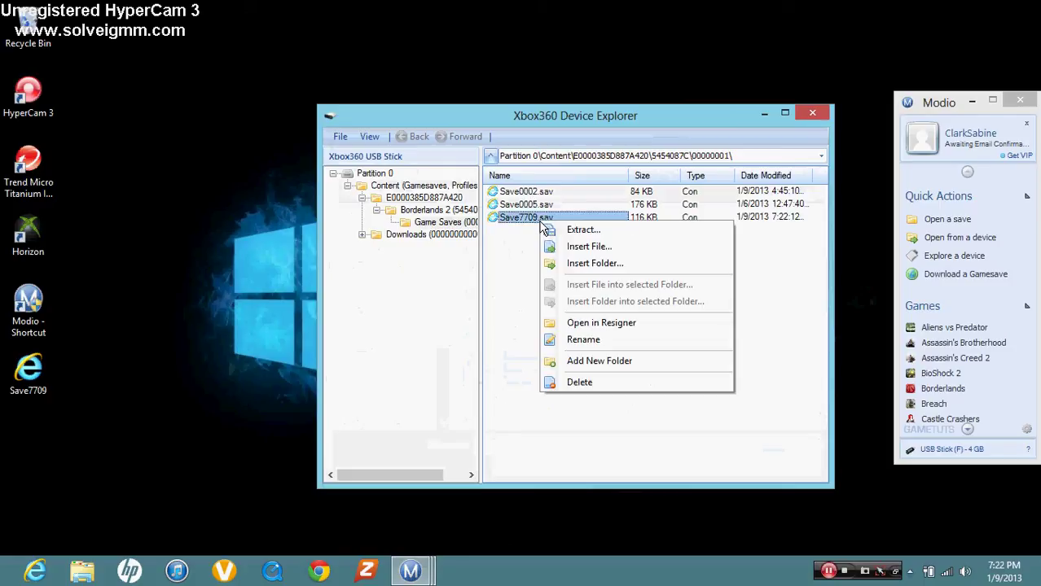
left_click(486, 318)
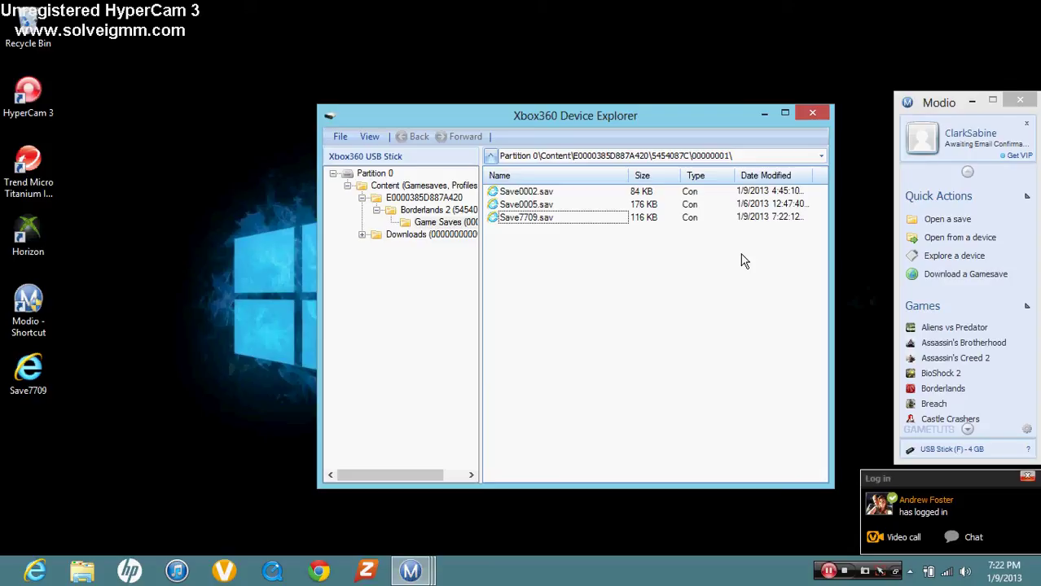
Close the Xbox360 Device Explorer, dismiss the login notification, and exit Modio.
left_click(813, 114)
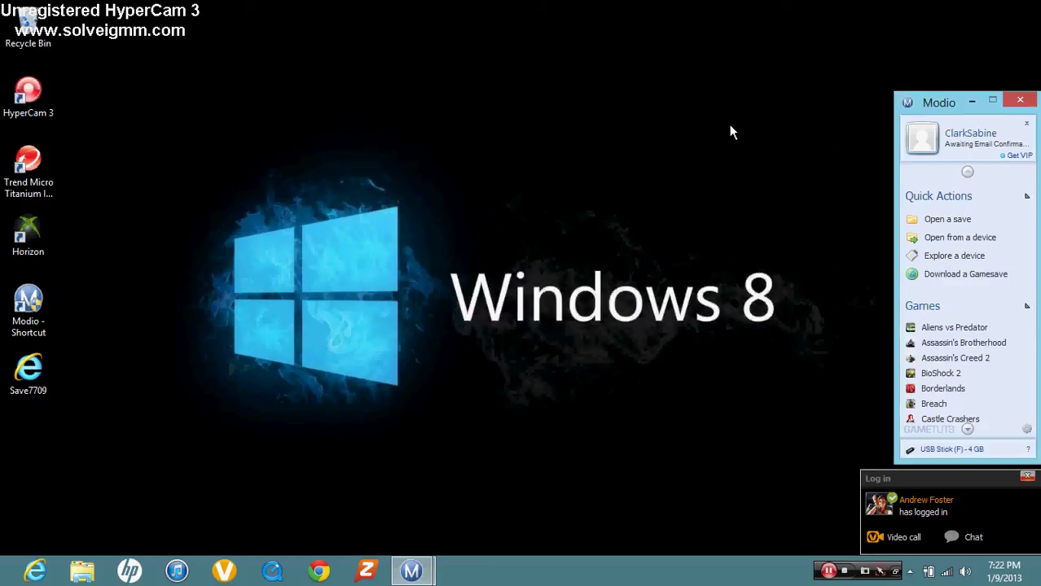
left_click(1027, 475)
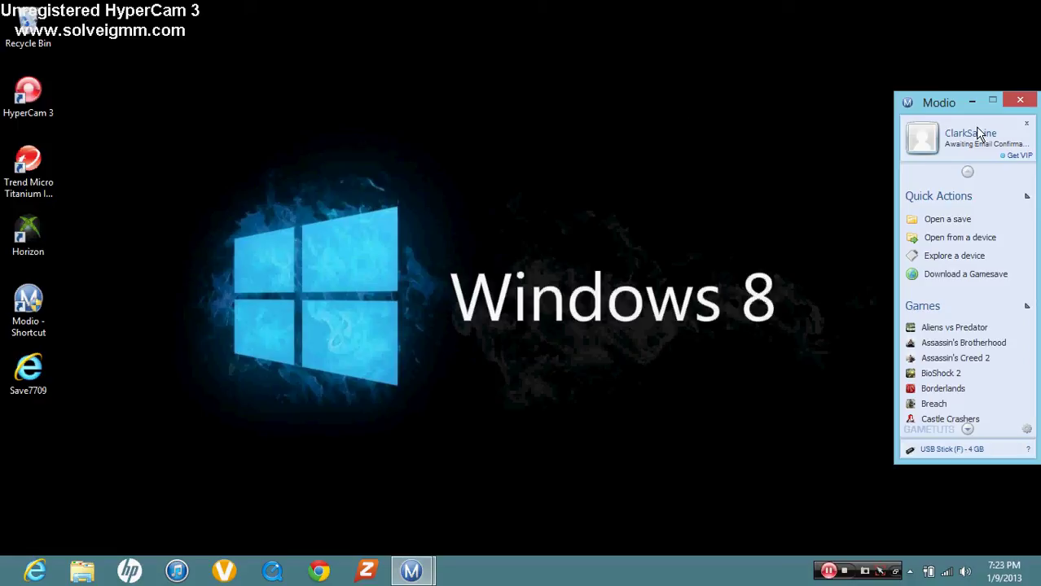
left_click(1027, 106)
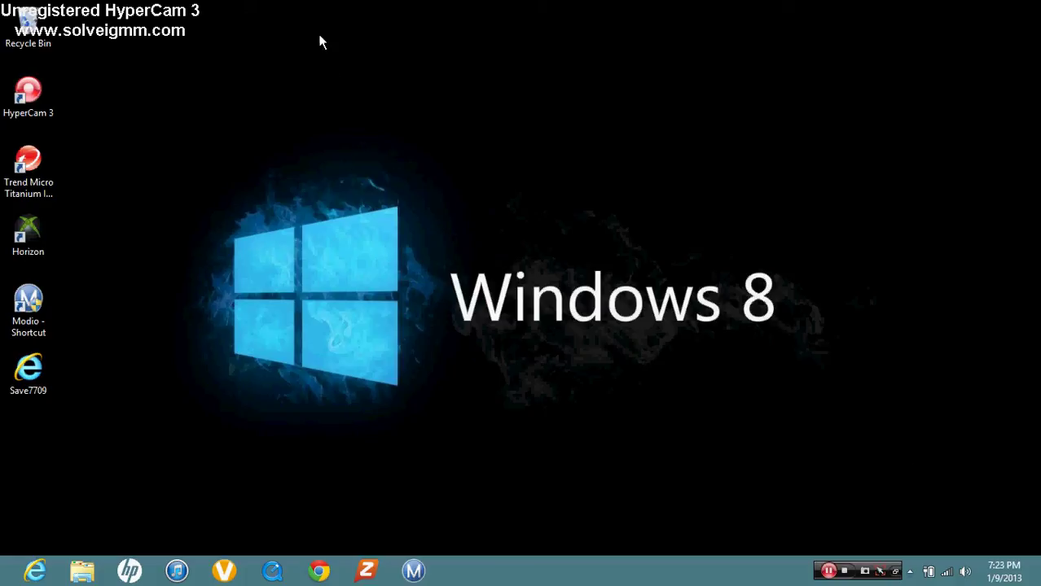